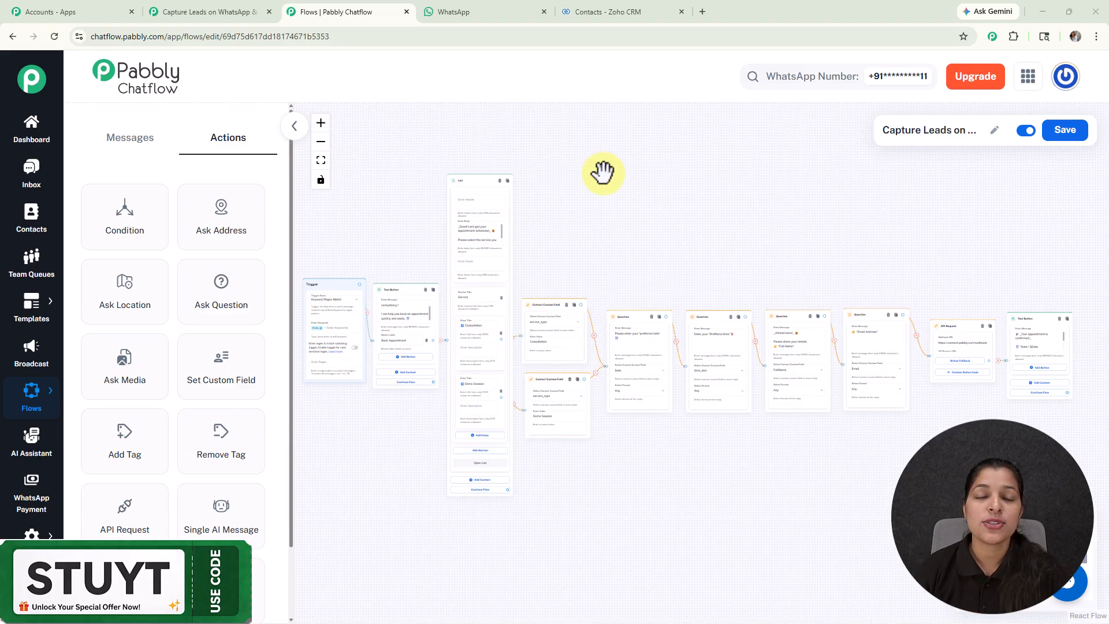
Step: Switch to WhatsApp Web and send "Hello" in the My Test Number chat
click(479, 11)
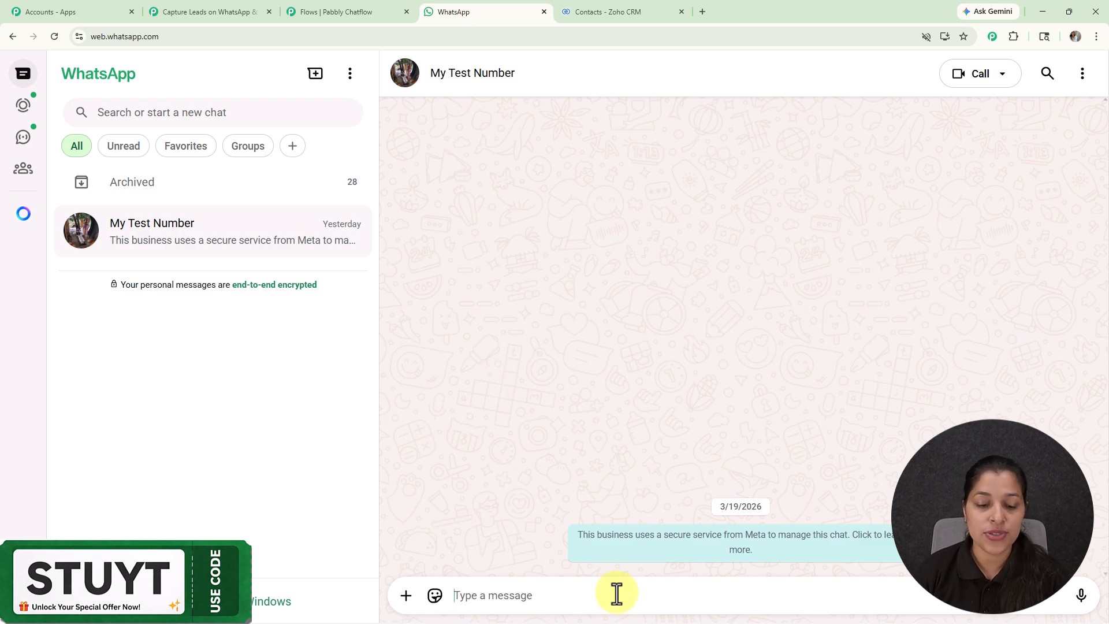
text(H)
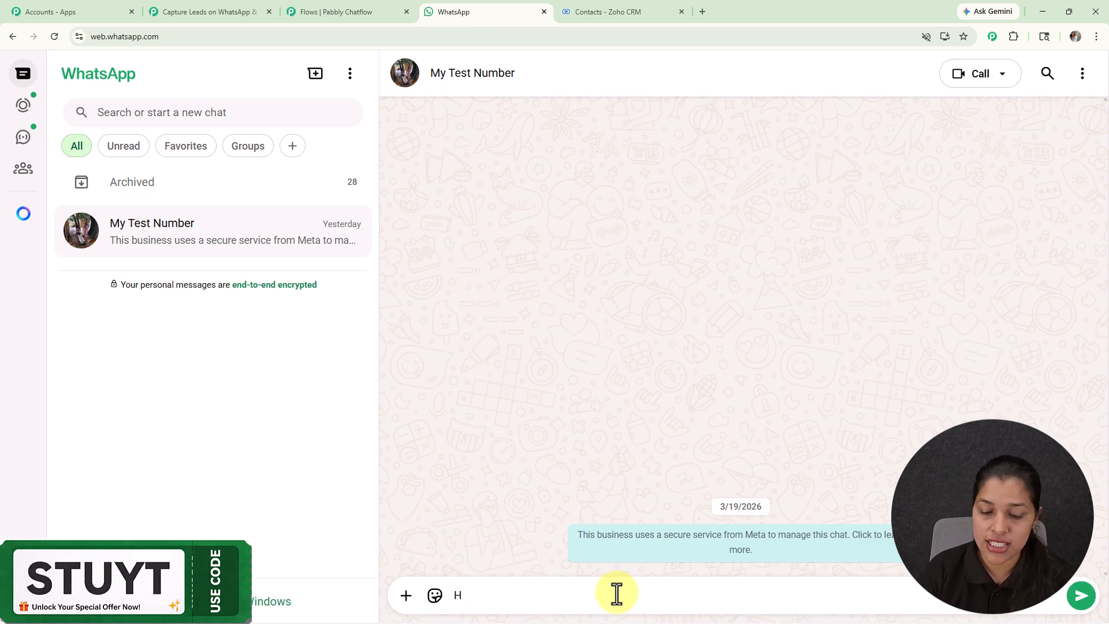
text(ello)
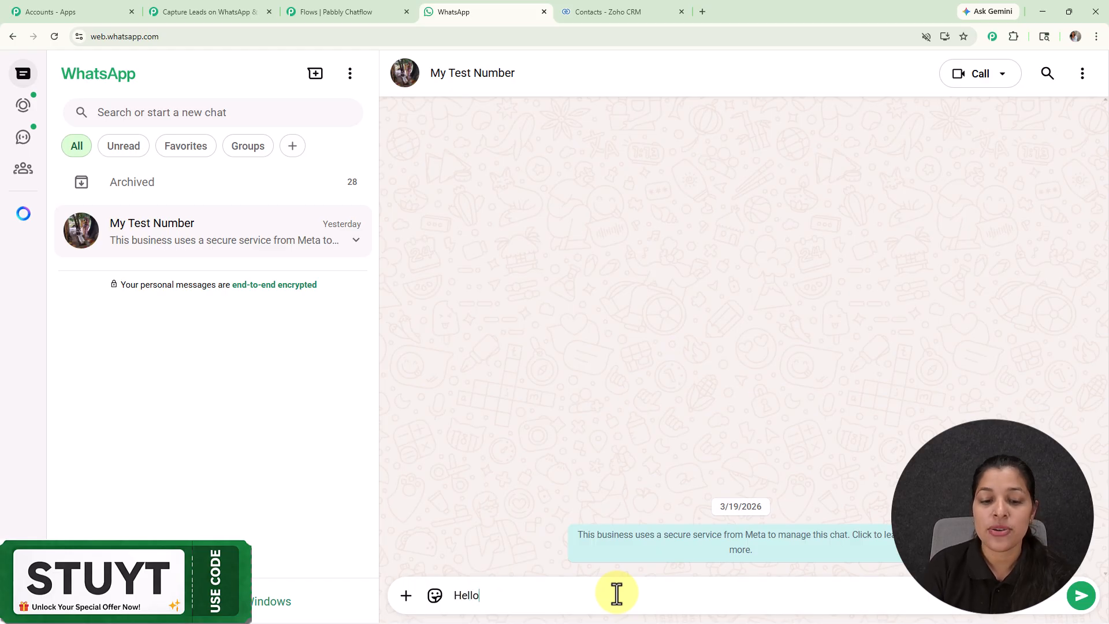
key(Return)
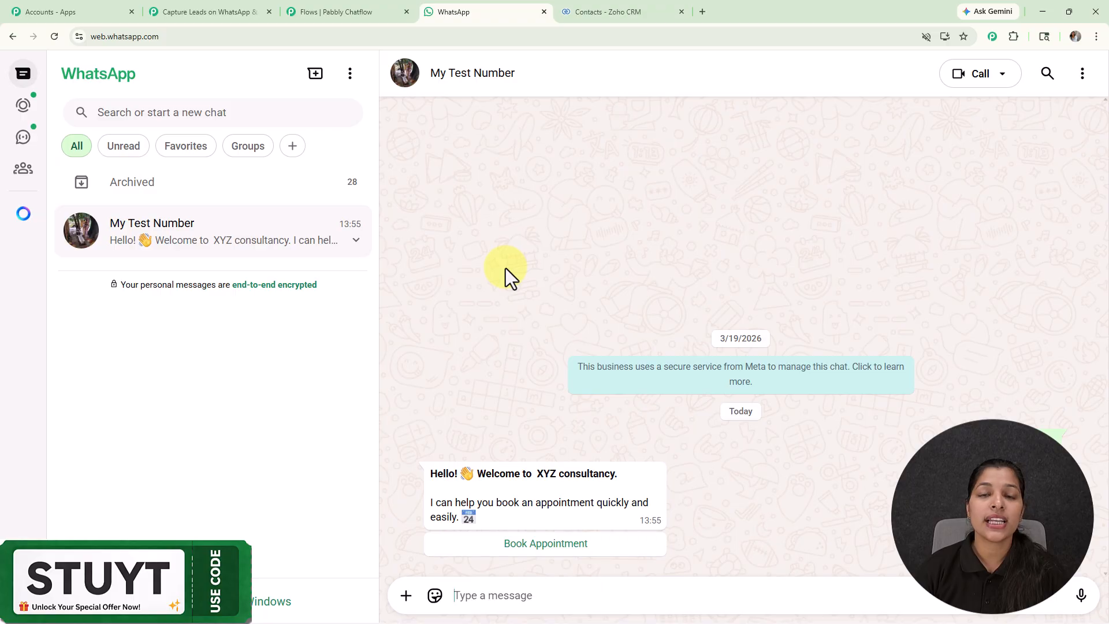
Step: Choose Book Appointment in the chatbot's welcome message and submit Consultation as the required service
click(547, 549)
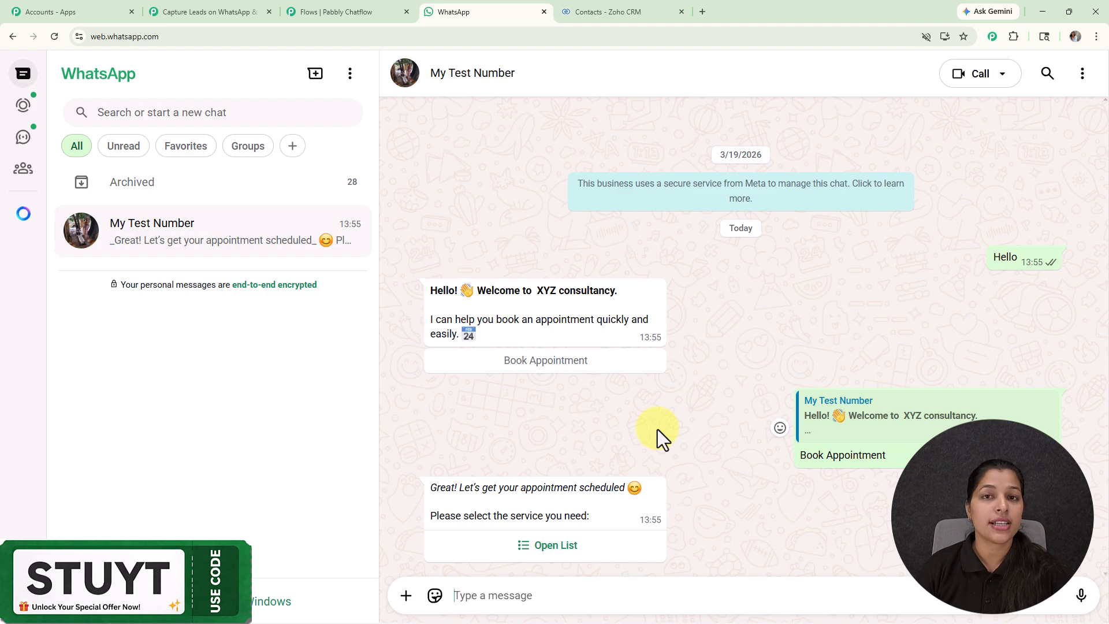
click(559, 547)
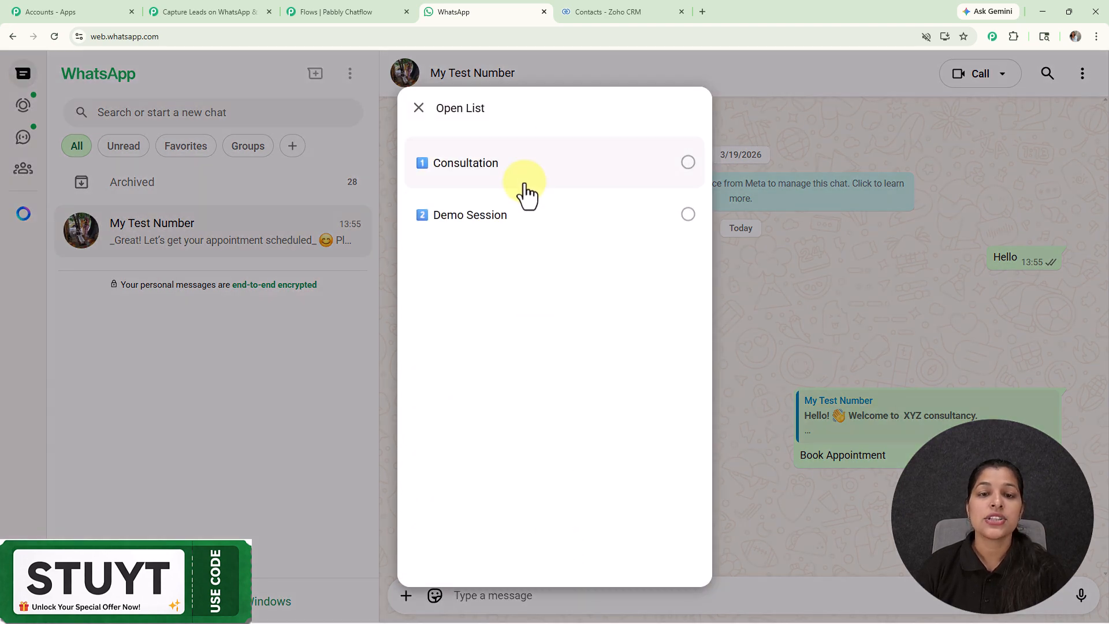
click(529, 173)
click(667, 546)
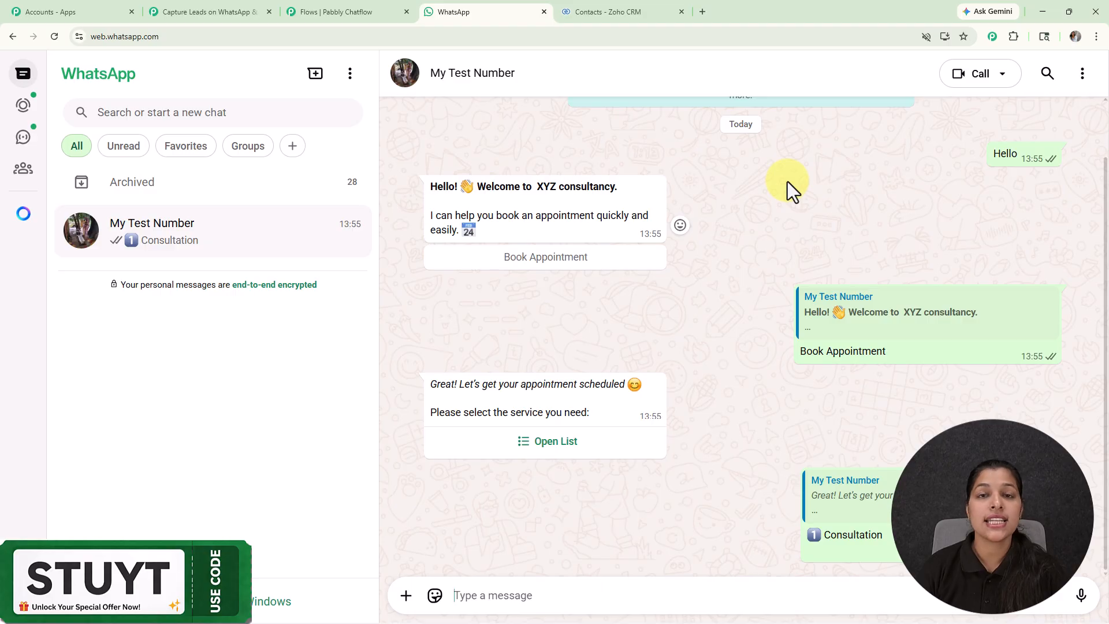
Step: Reply to the preferred date question with 21-04-2026
click(650, 598)
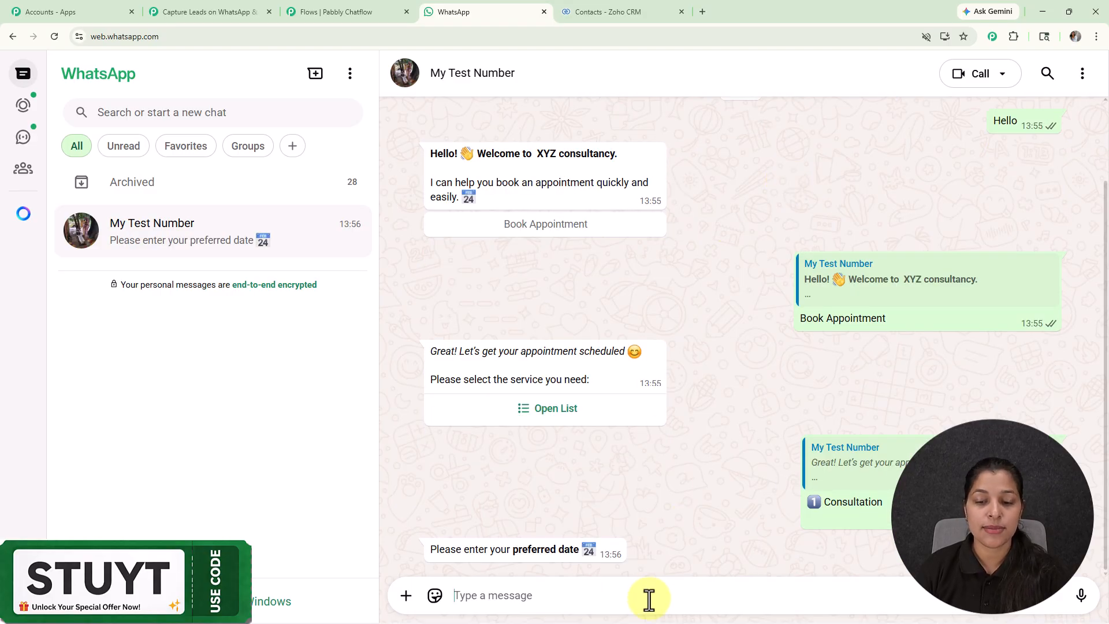
text(21-)
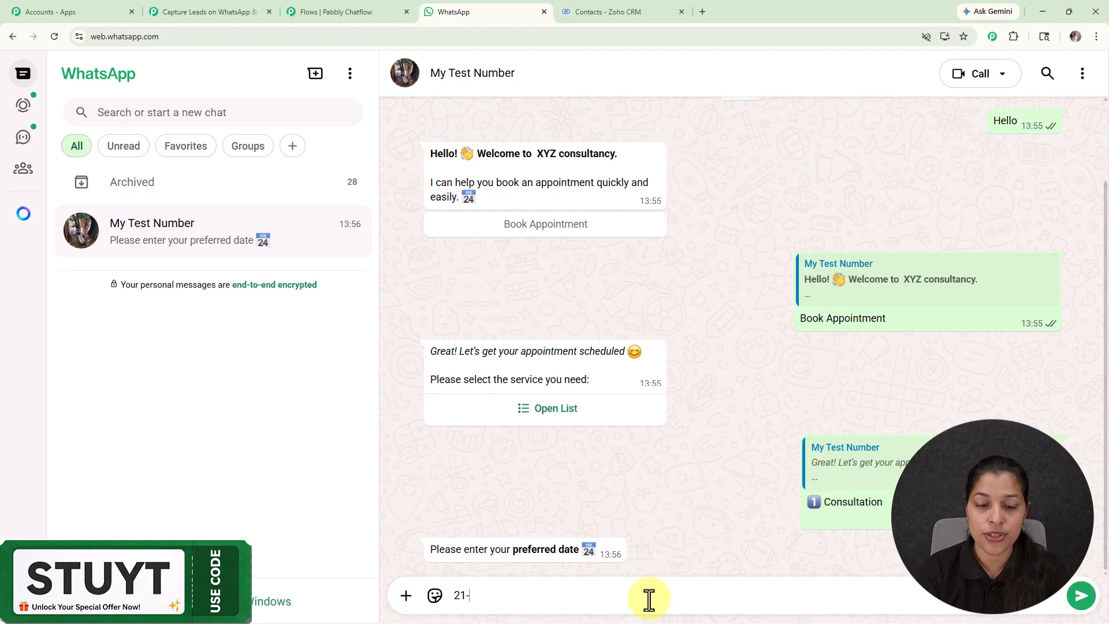
text(04-2026)
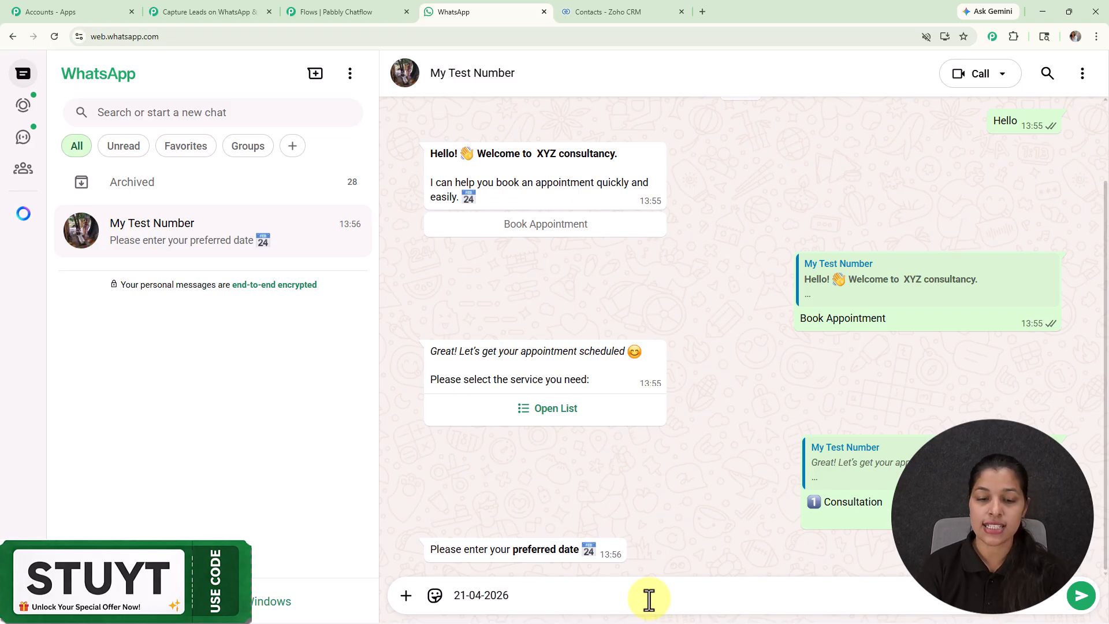
key(Return)
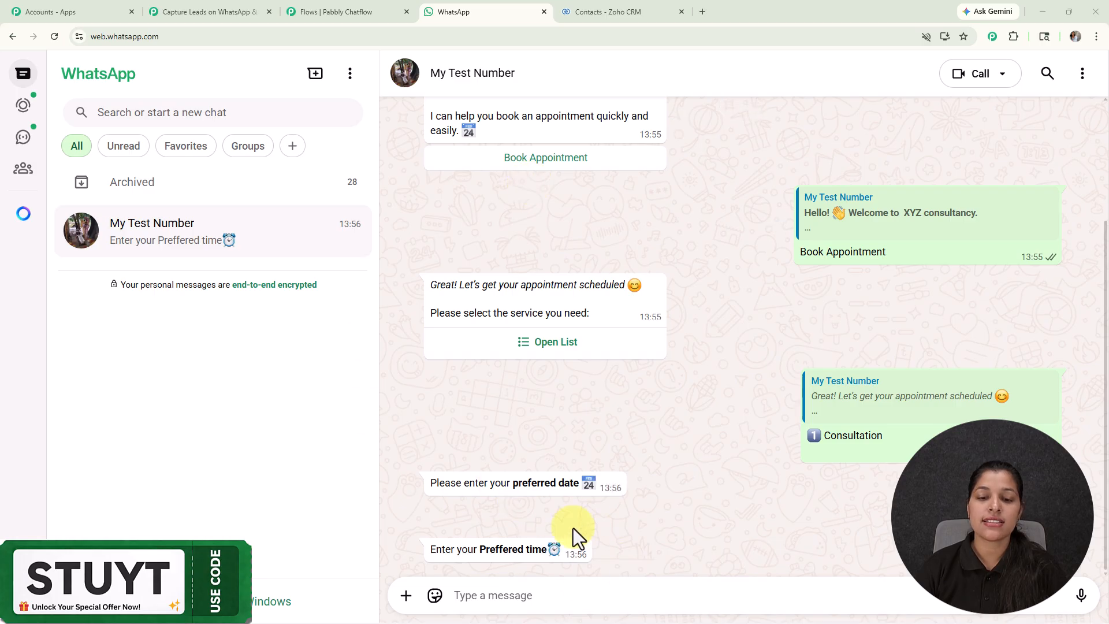
Step: Reply to the preferred time question with 10 A.M
click(577, 596)
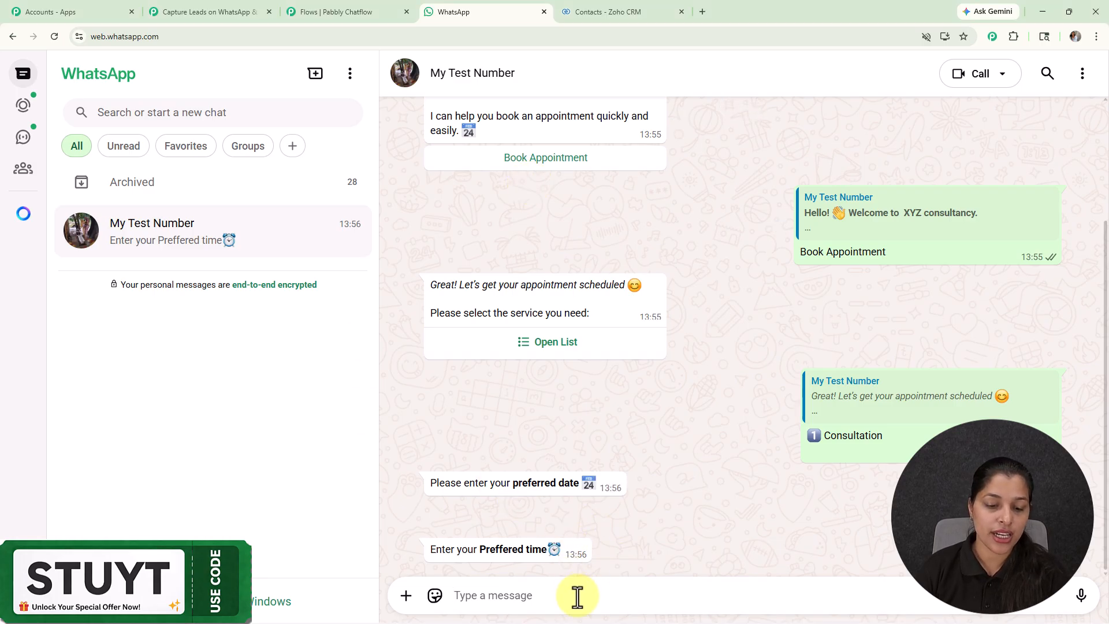
text(10)
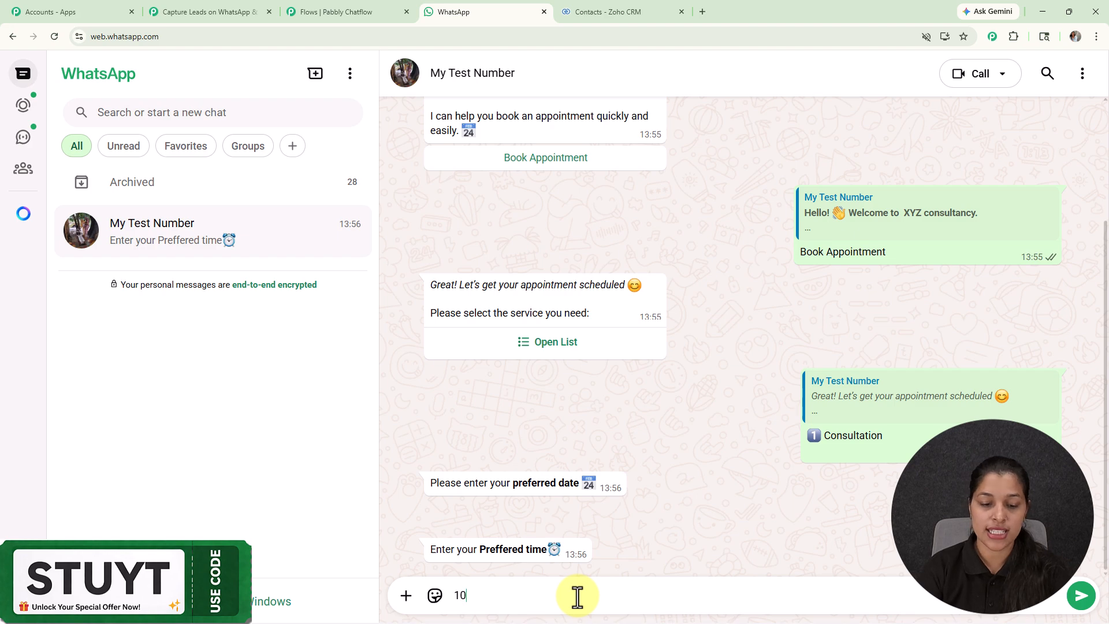
text( A.M.)
key(Return)
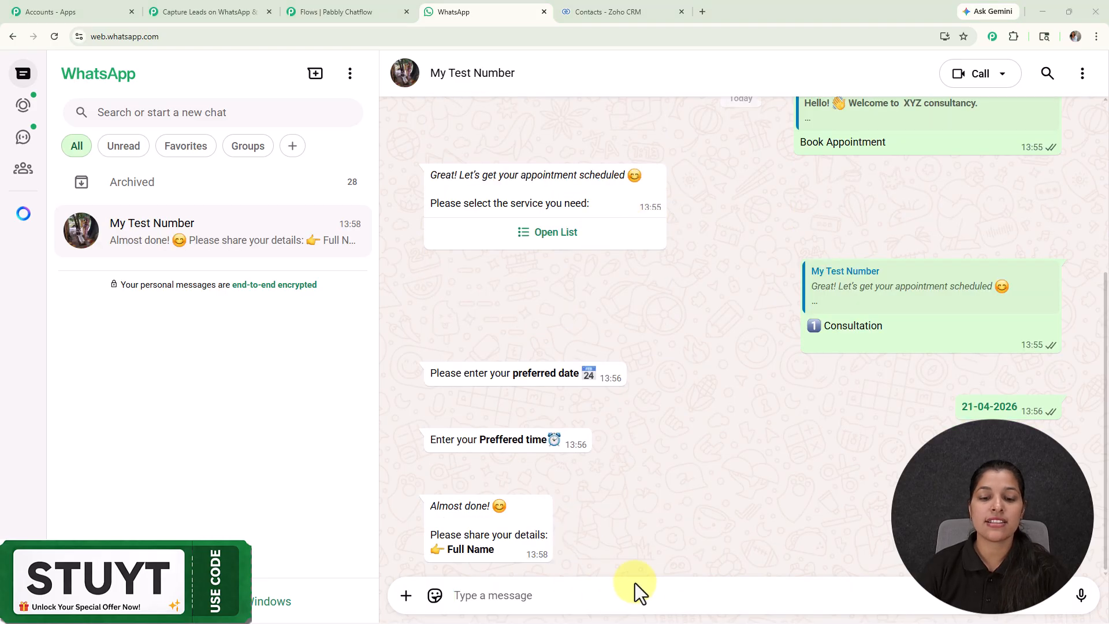
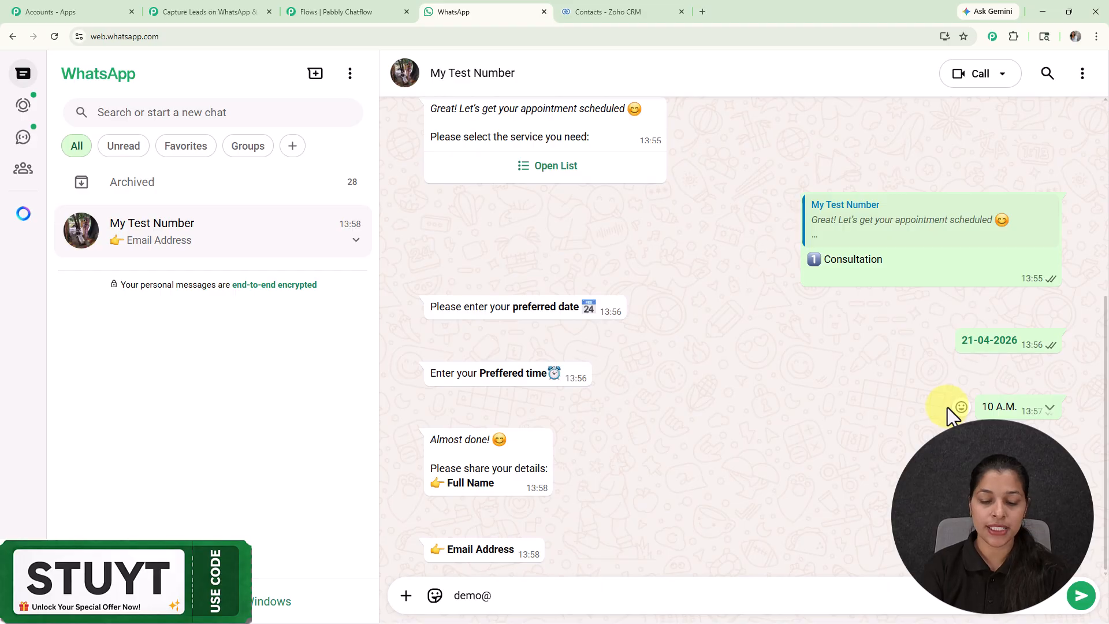
Step: Answer the chatbot's remaining detail questions with the customer's full name and e-mail address
key(Return)
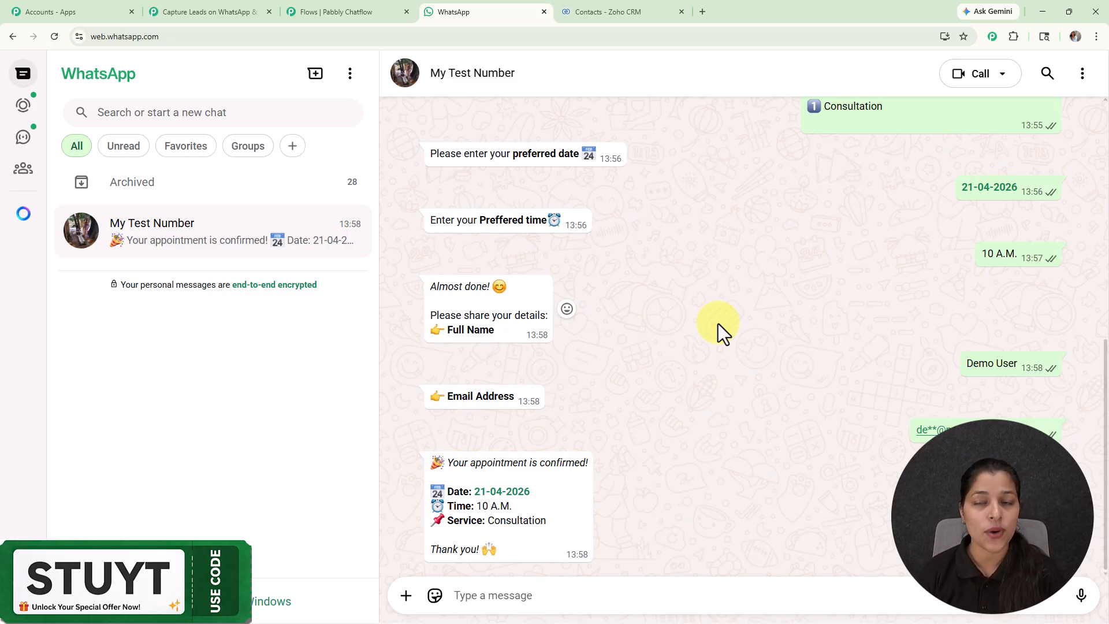
Step: Switch to Zoho CRM, refresh the contacts list, and examine the details of the newest contact
click(612, 10)
click(56, 35)
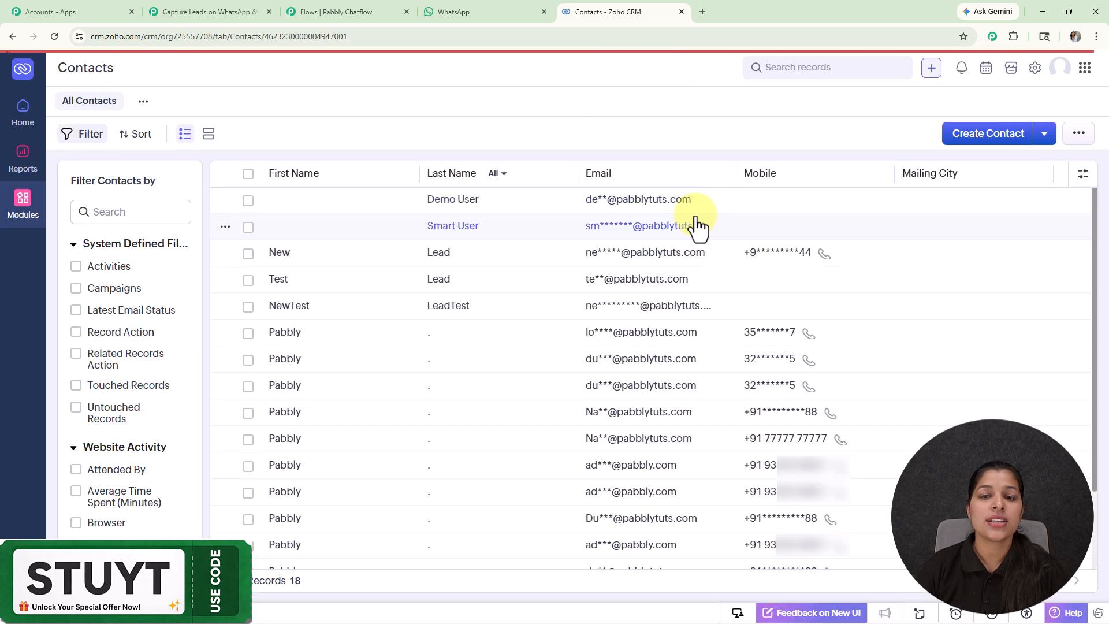
click(638, 200)
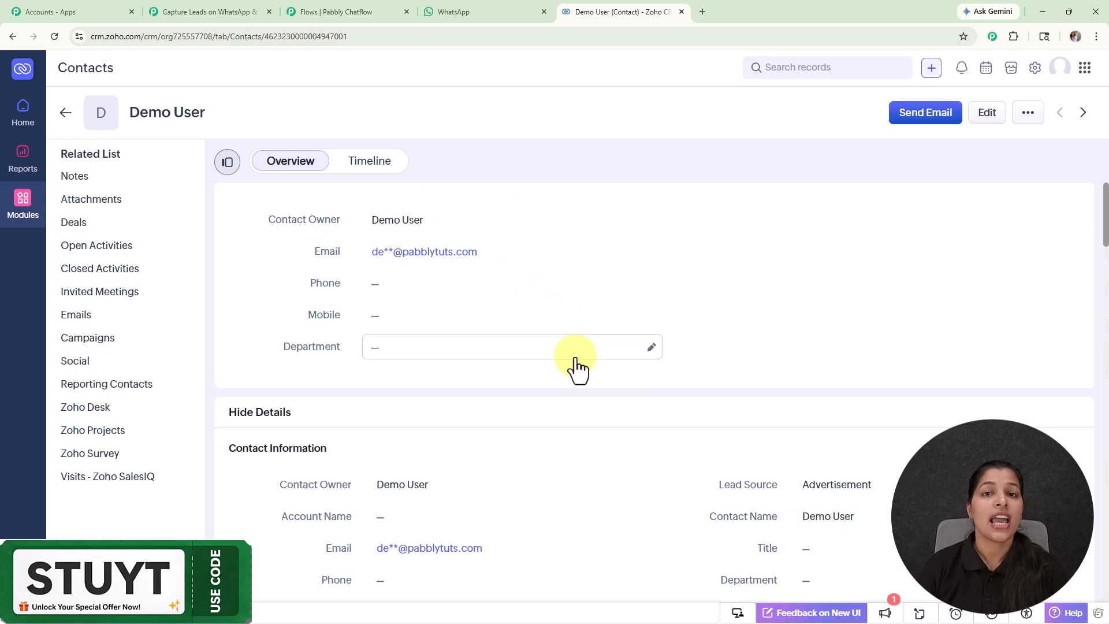
scroll(576, 370, down, 10)
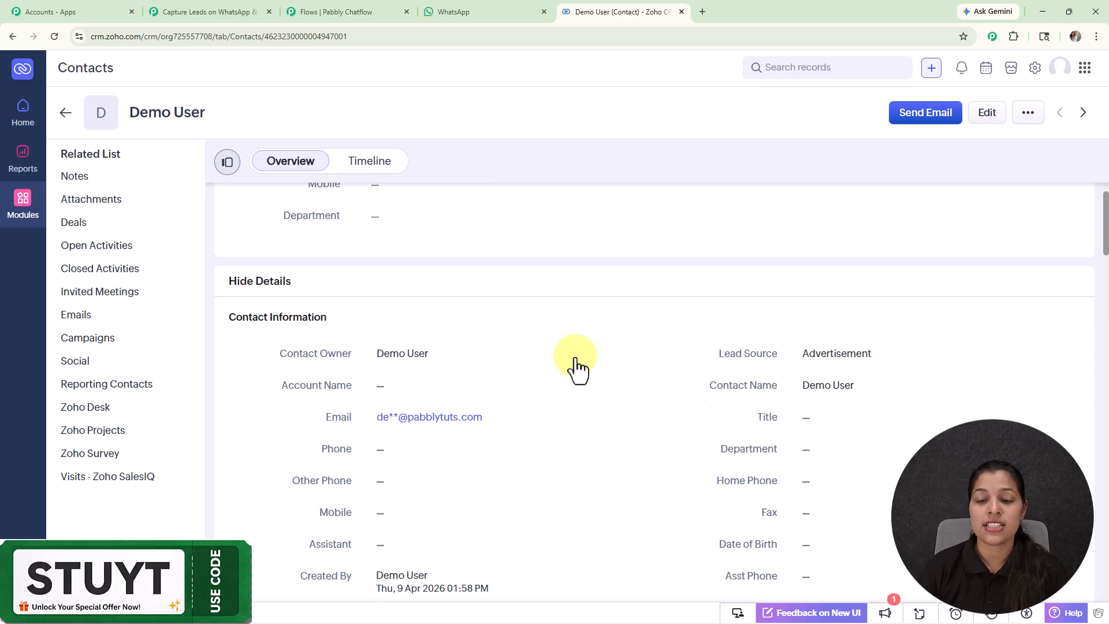
scroll(549, 348, down, 4)
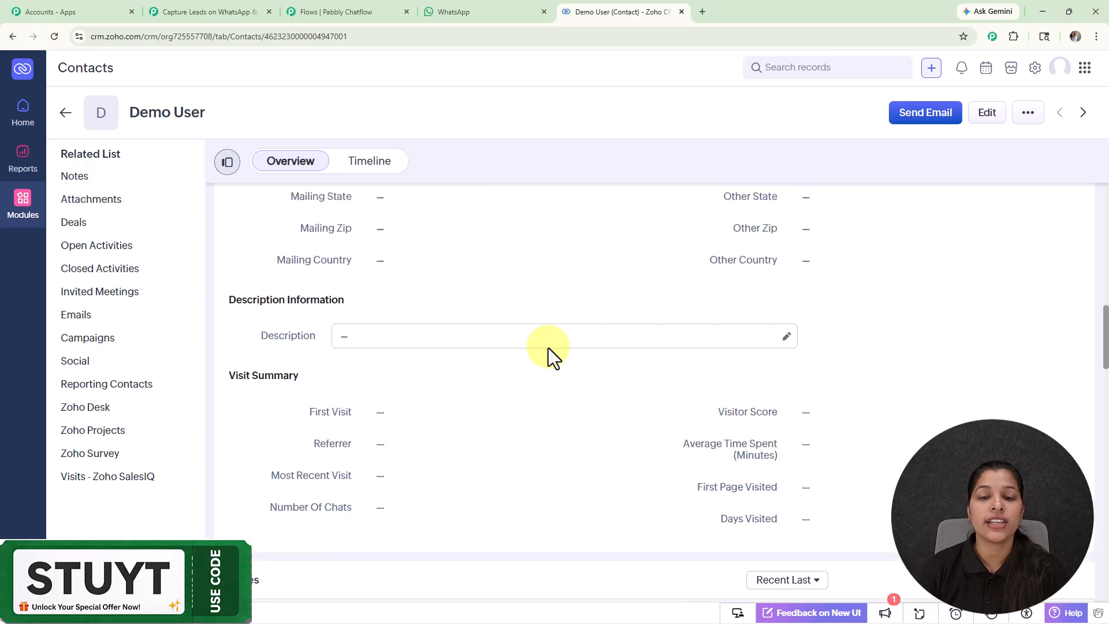
scroll(549, 348, up, 12)
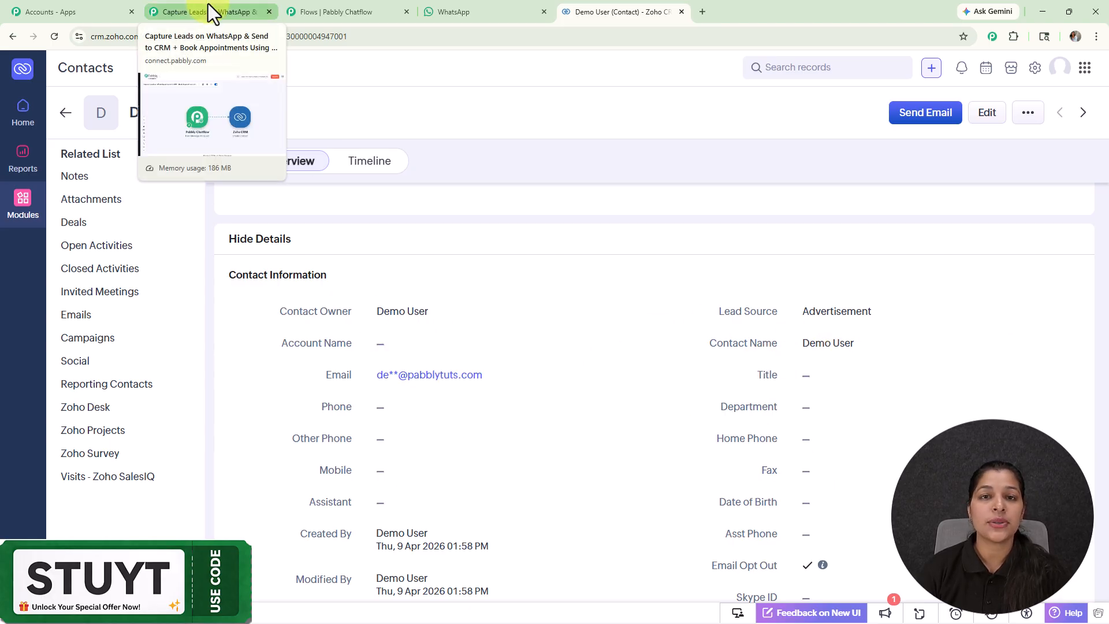
Step: Review the completed booking conversation in WhatsApp and return to the flow editor in Pabbly Chatflow
click(502, 10)
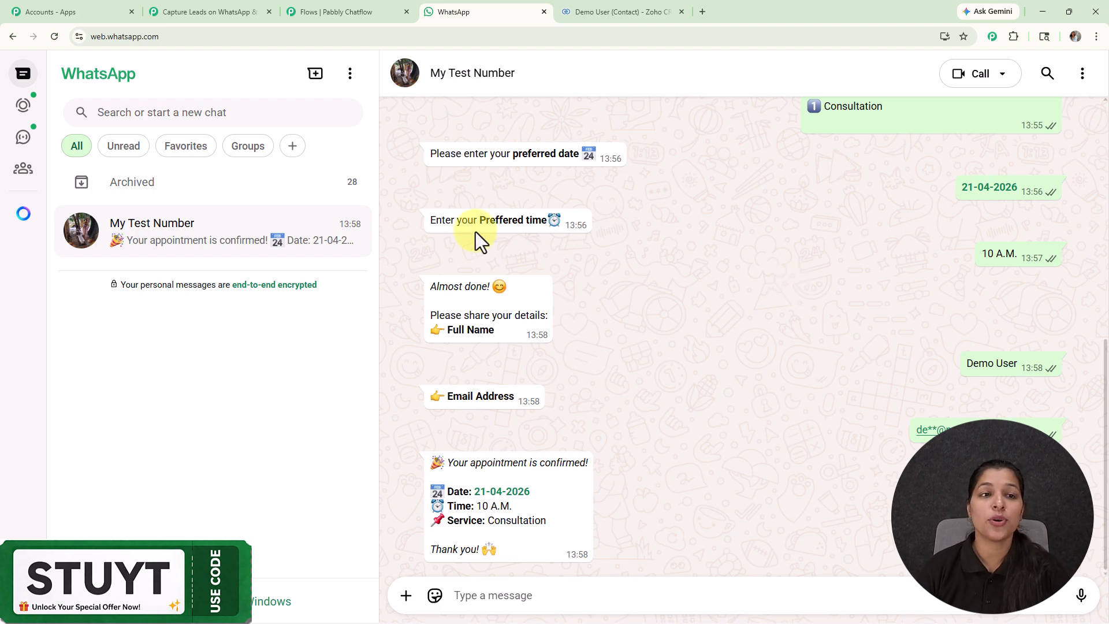
click(363, 10)
drag(775, 329, 804, 330)
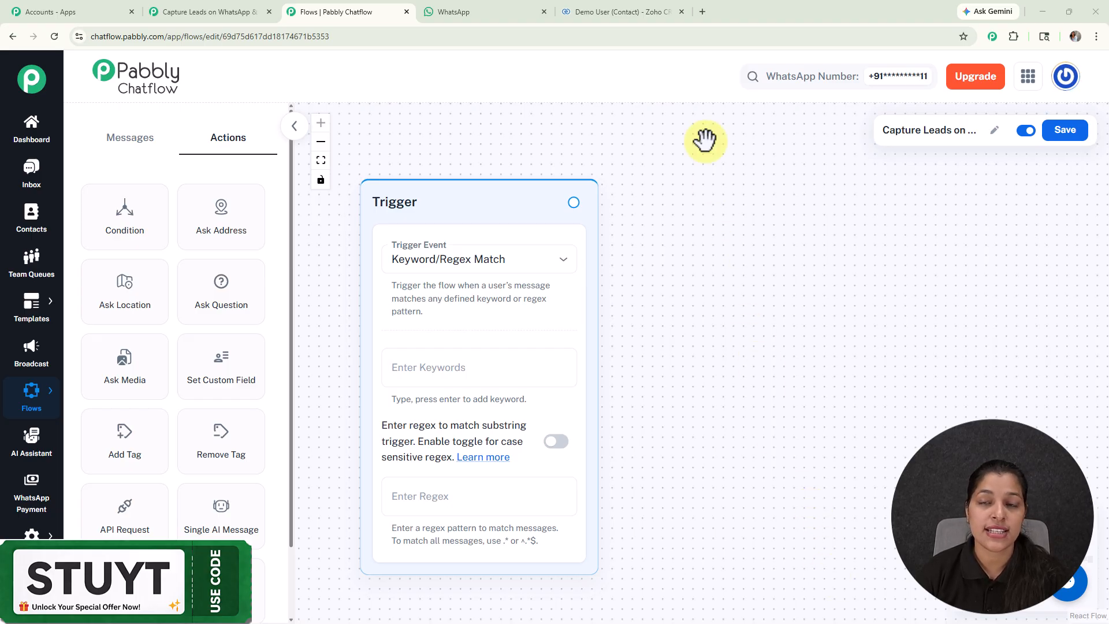
Step: Open pabbly.com/chatflow in a new browser tab and dismiss the limited-time offer popup
click(702, 11)
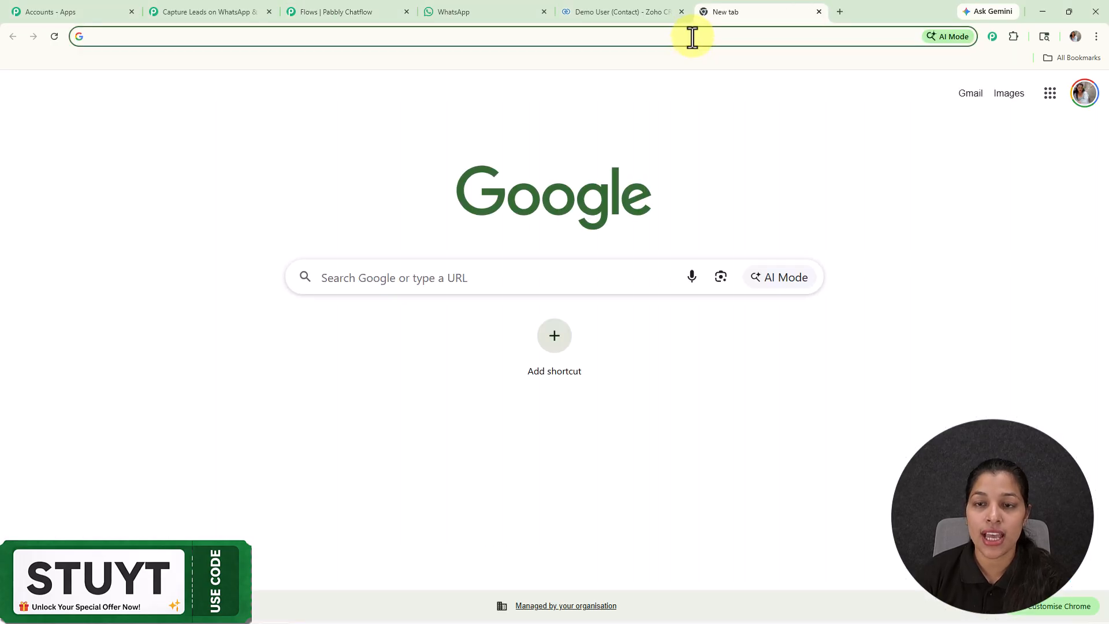
text(pabbly.com/chatflow)
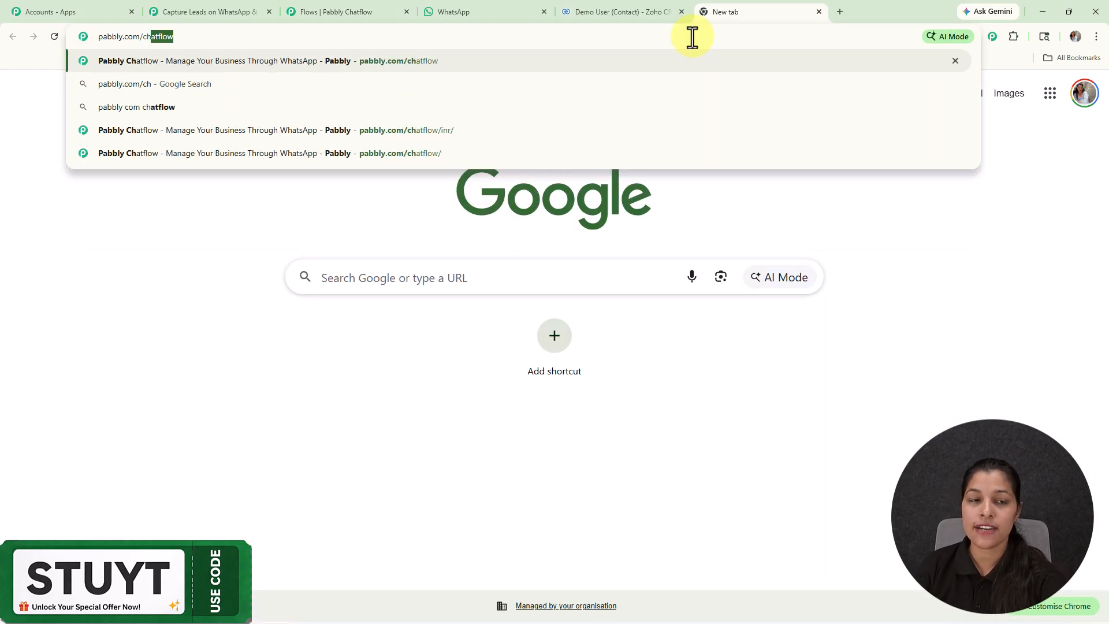
key(Return)
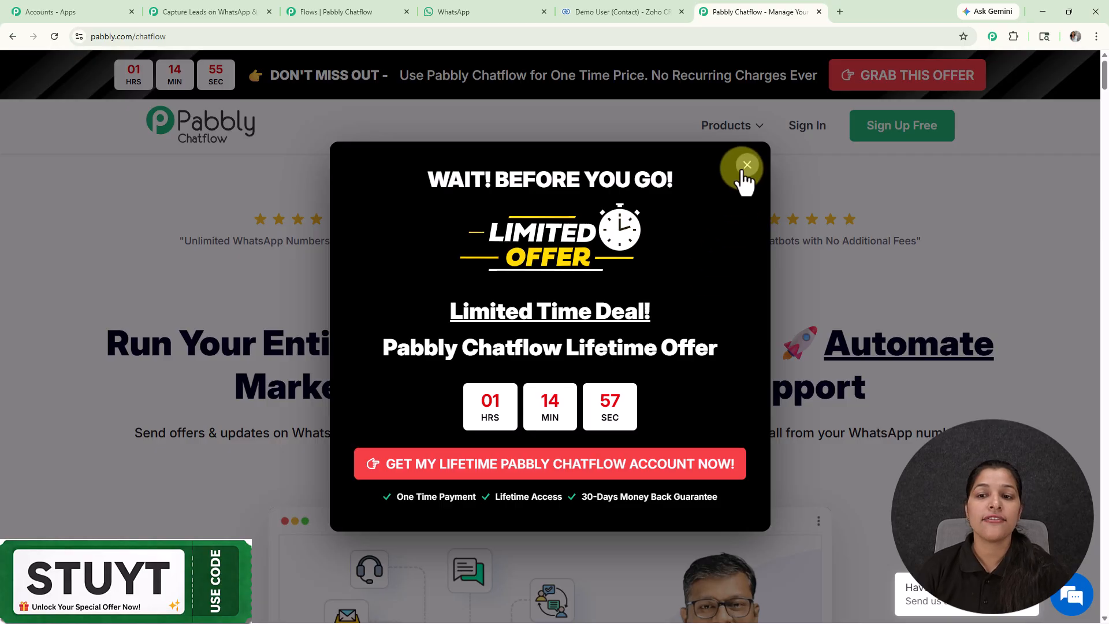
click(746, 166)
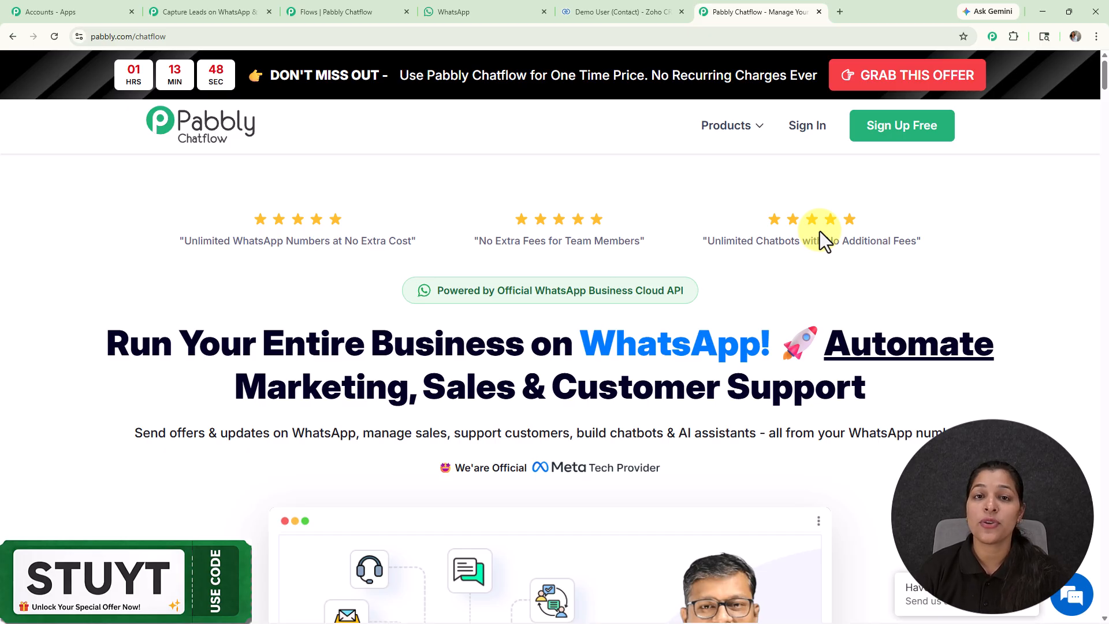
Step: Revisit the flow editor, and examine the start of the booking conversation in WhatsApp
click(355, 12)
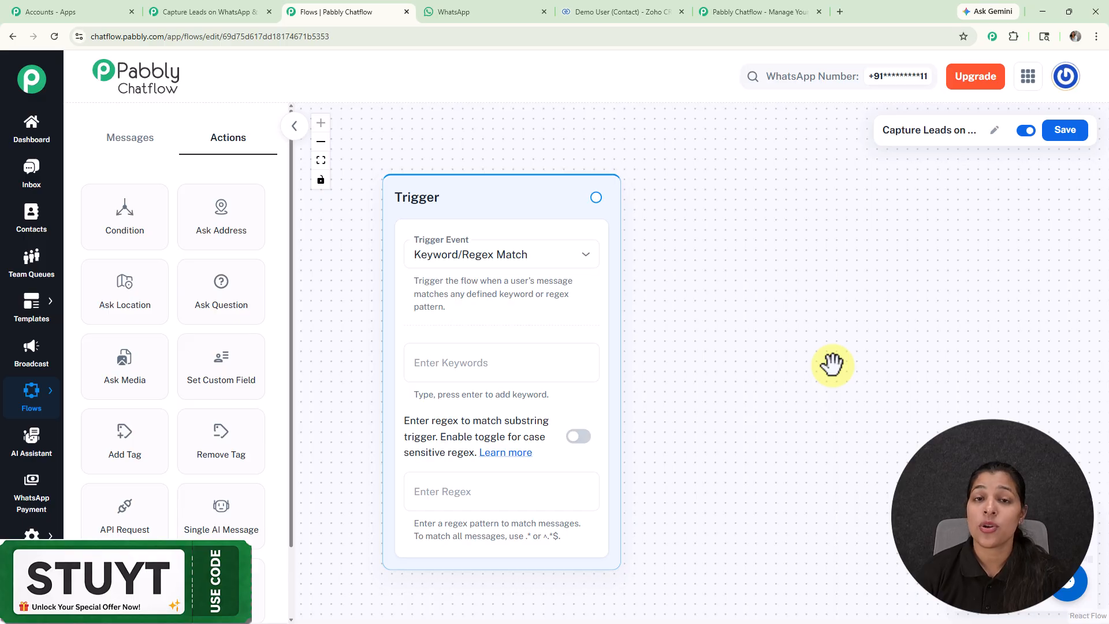
click(484, 8)
scroll(800, 387, up, 10)
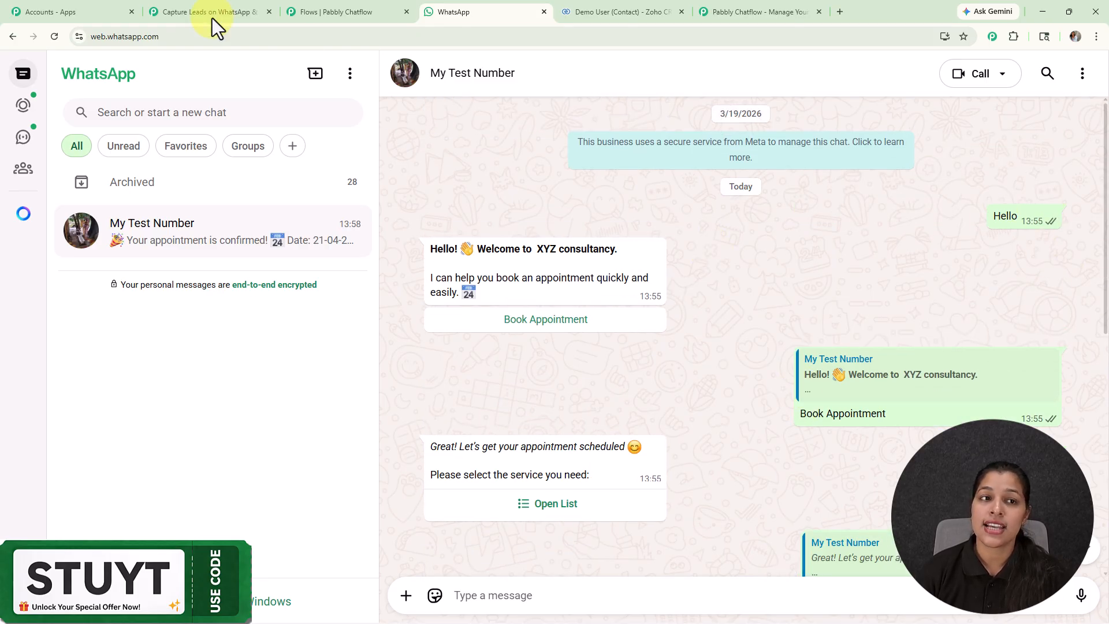
Step: Return to the flow editor and add the keyword Hello to the trigger, keeping Keyword/Regex Match as the trigger event
click(312, 8)
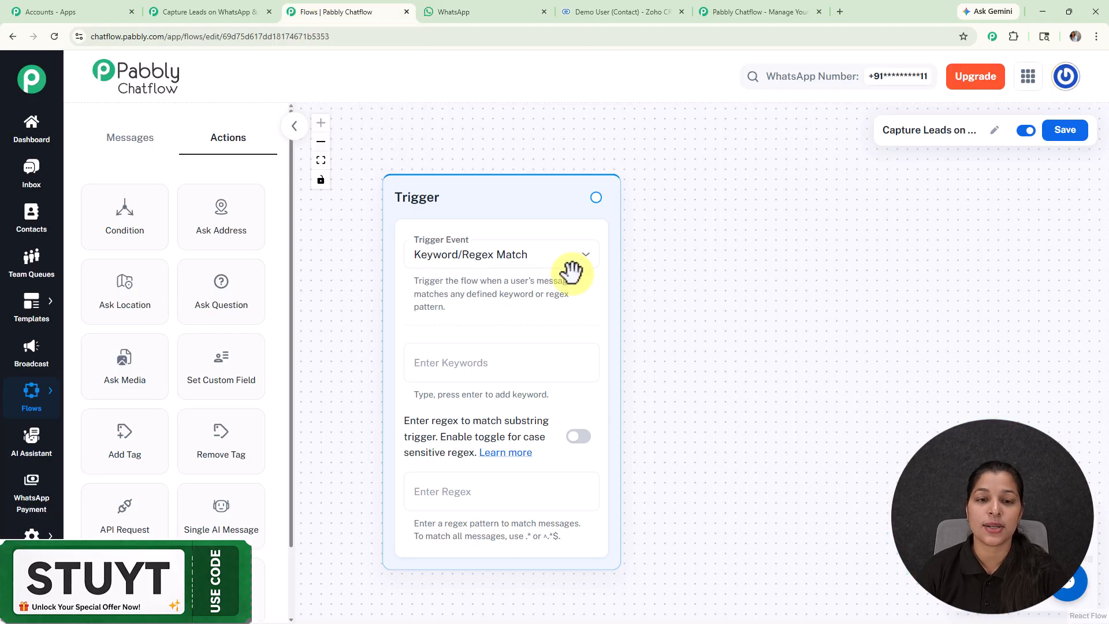
click(525, 255)
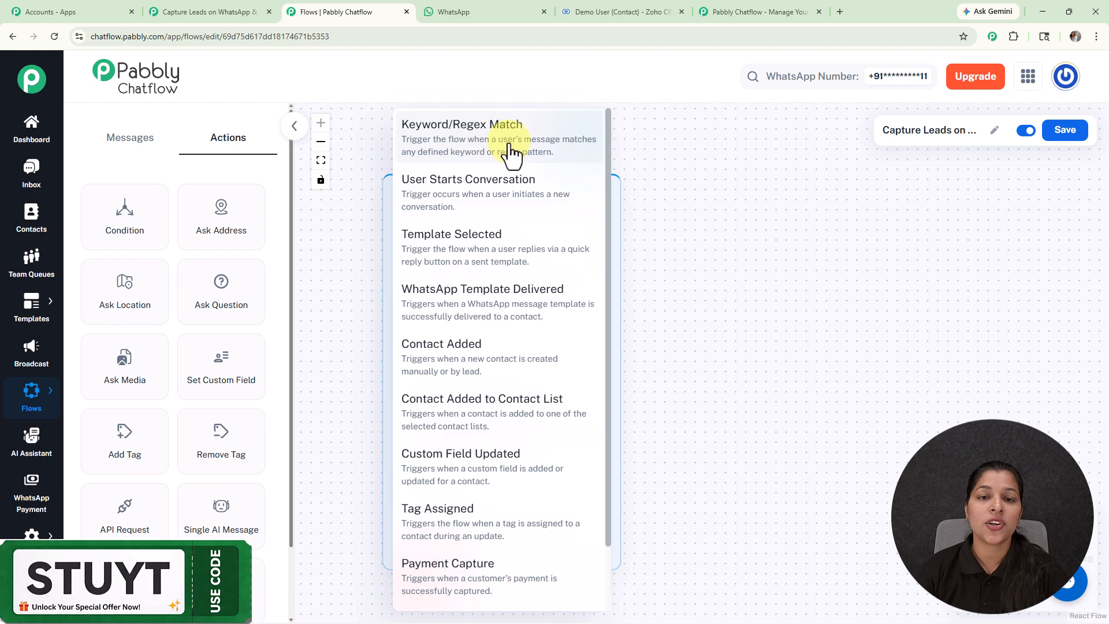
click(699, 260)
click(488, 375)
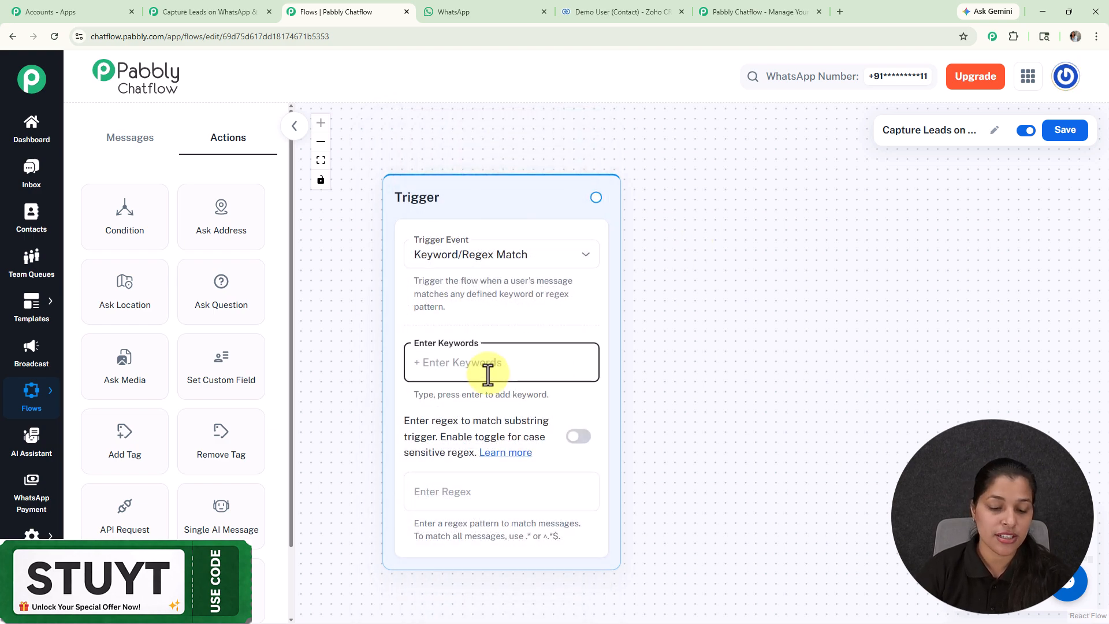
text(Hello)
key(Return)
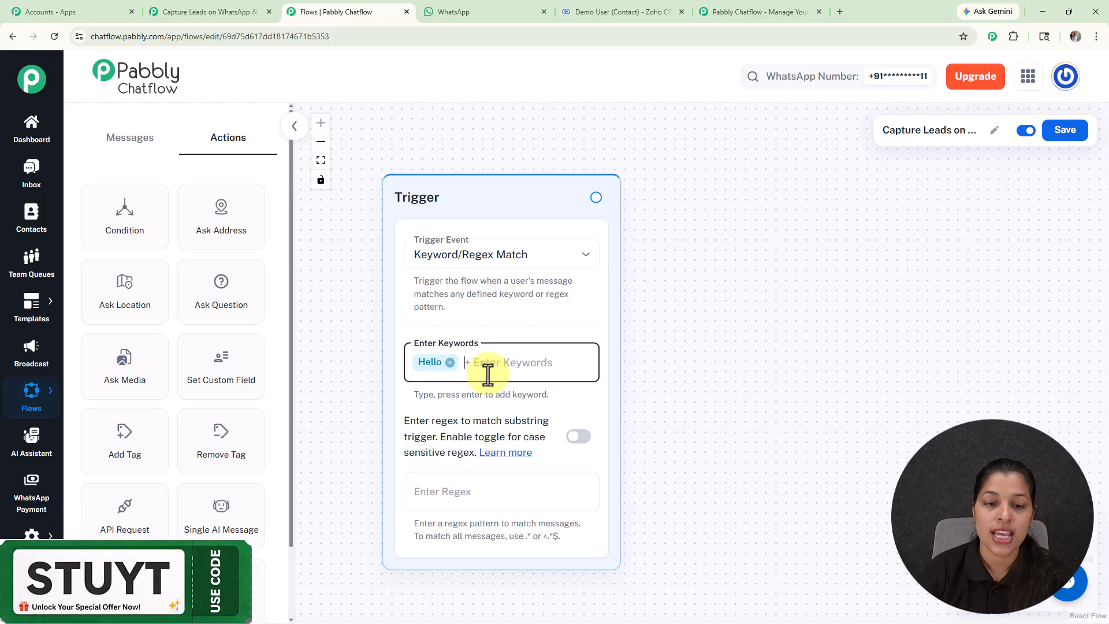
Step: Try the regex pattern [\s\S]+ in the trigger and clear it again
click(500, 497)
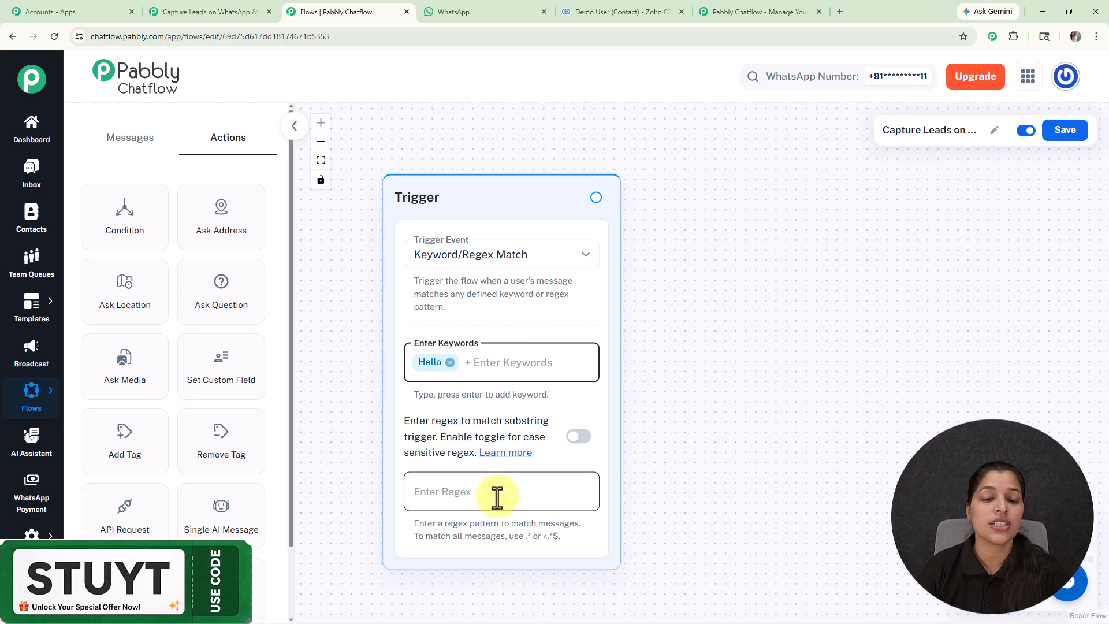
click(482, 370)
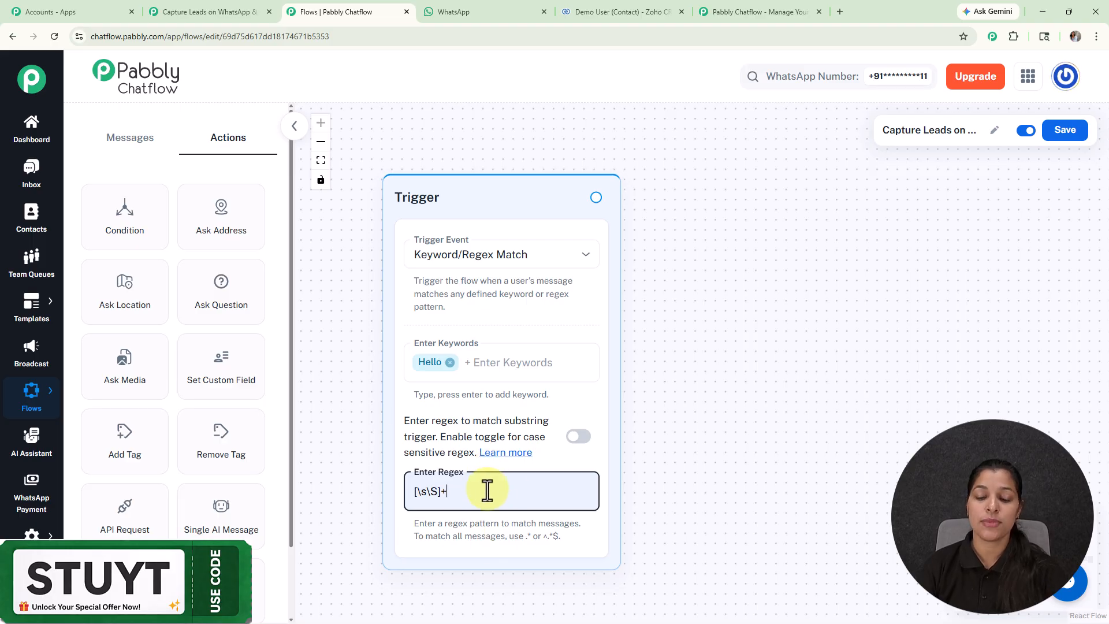
key(BackSpace)
key(BackSpace)
key(BackSpace)
key(BackSpace)
key(BackSpace)
key(BackSpace)
key(BackSpace)
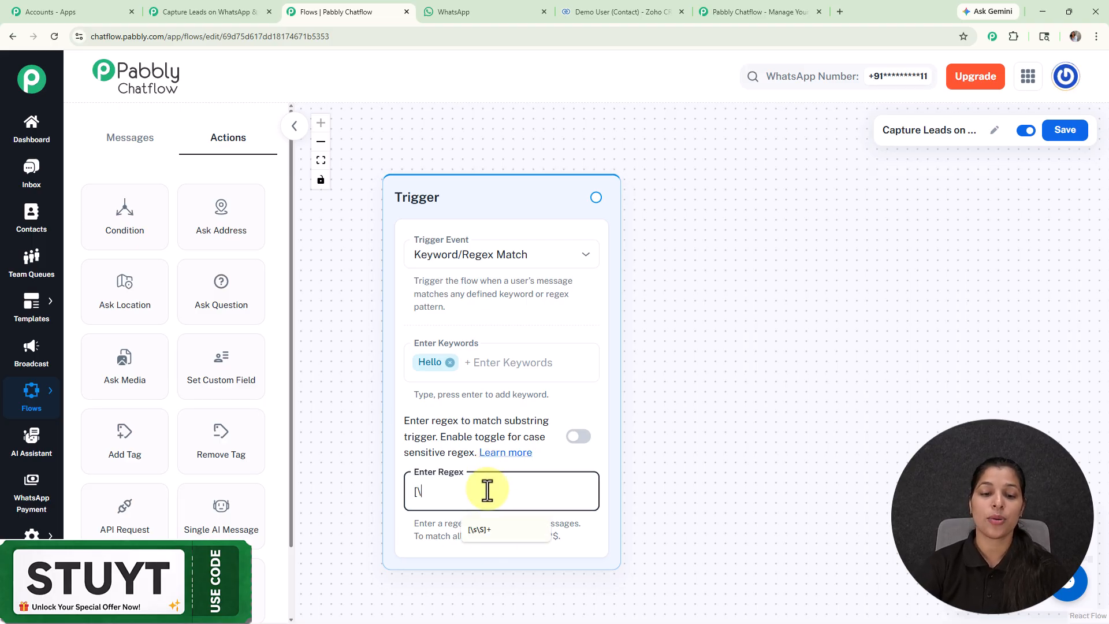
click(721, 448)
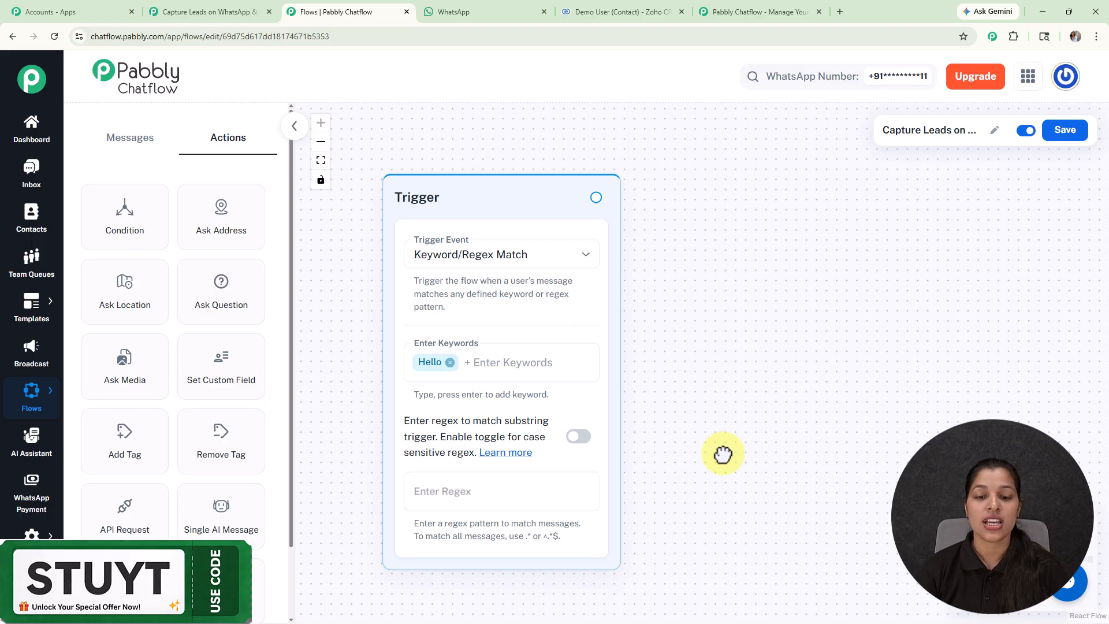
Step: Look over the available message and action nodes, and connect a new Text Button node to the trigger
click(137, 139)
click(232, 146)
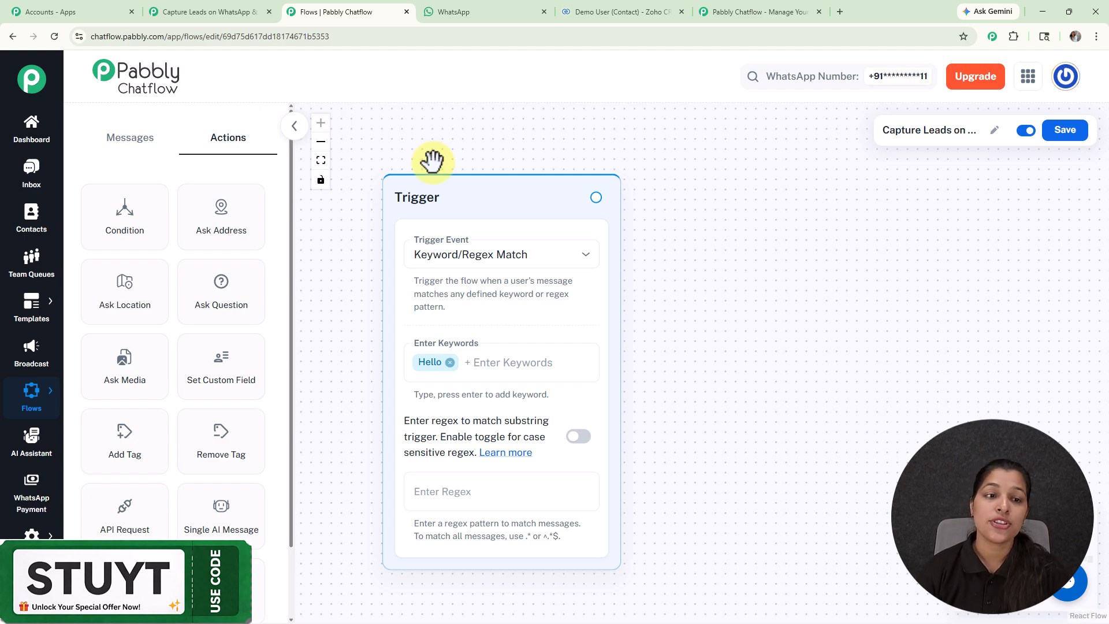
click(135, 144)
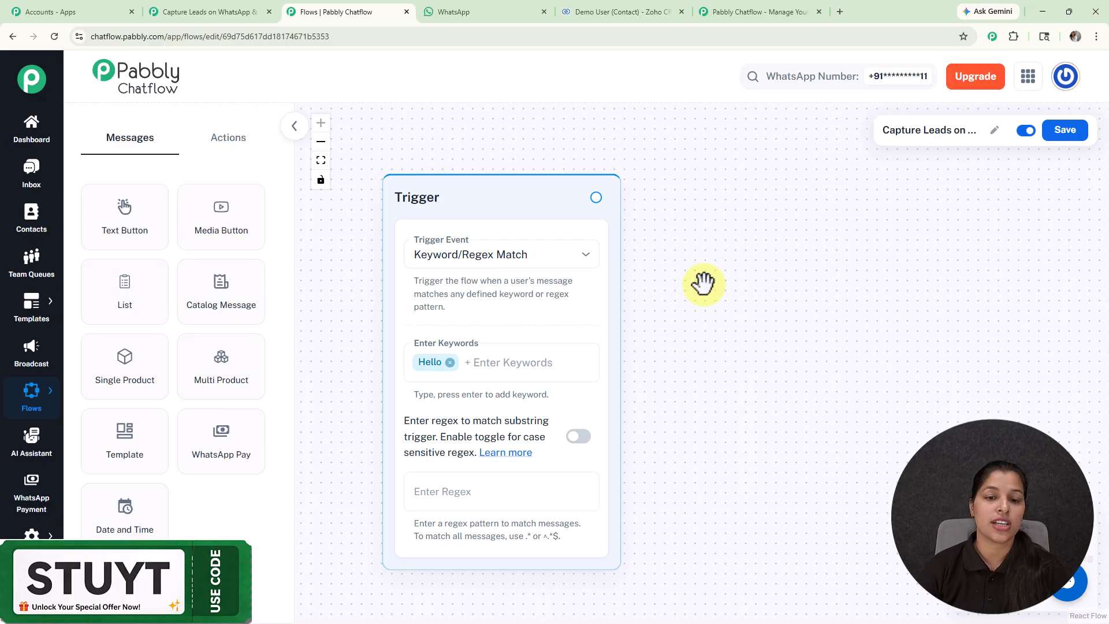
scroll(704, 283, down, 3)
drag(718, 297, 580, 275)
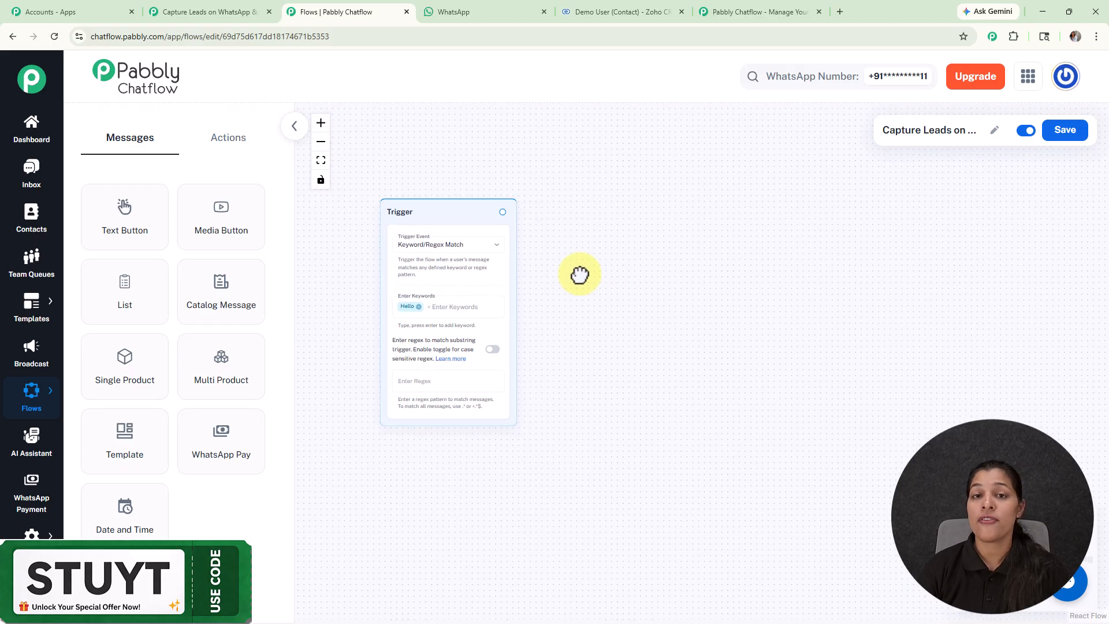
drag(502, 212, 607, 290)
scroll(607, 290, up, 3)
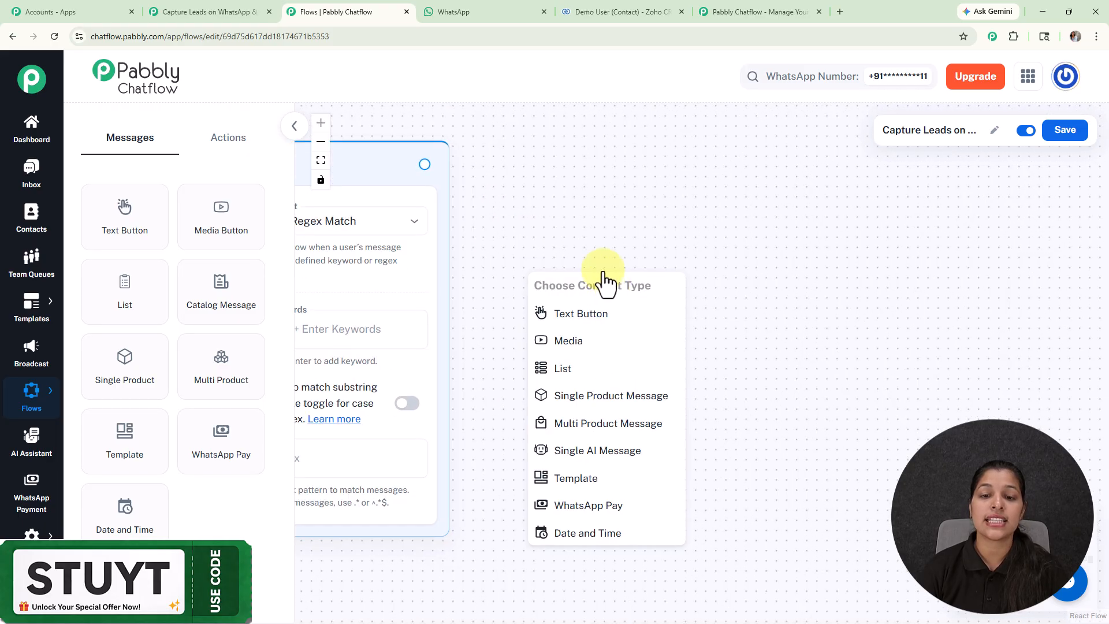
click(611, 323)
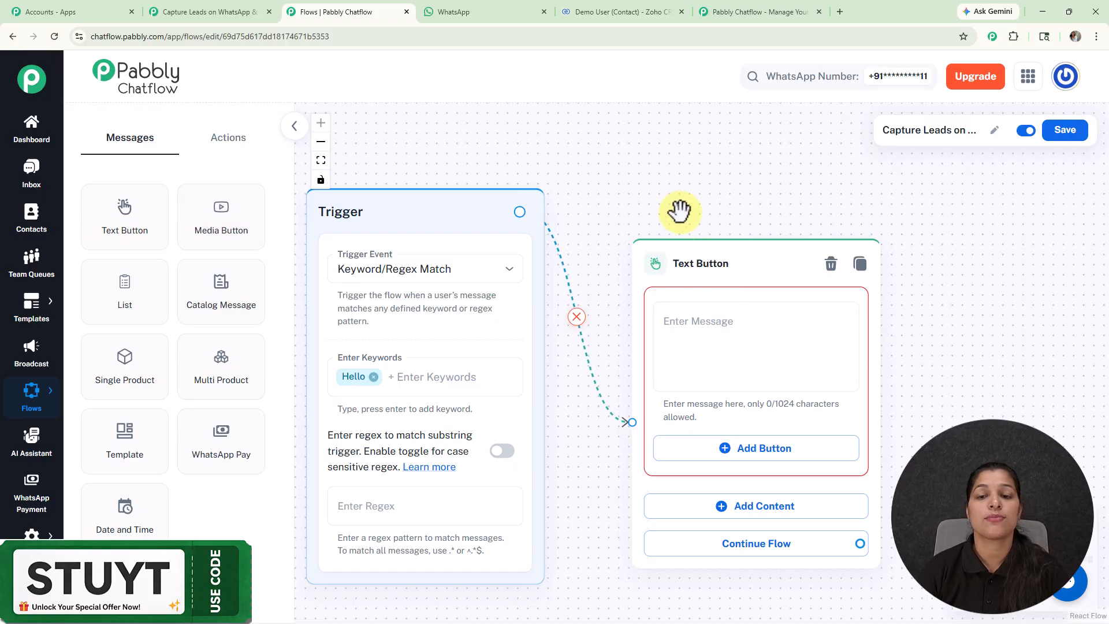
Step: Paste the welcome message "Hello! 👋 Welcome to XYZ consultancy. I can help you book an appointment quickly and easily." into the Text Button node
click(738, 311)
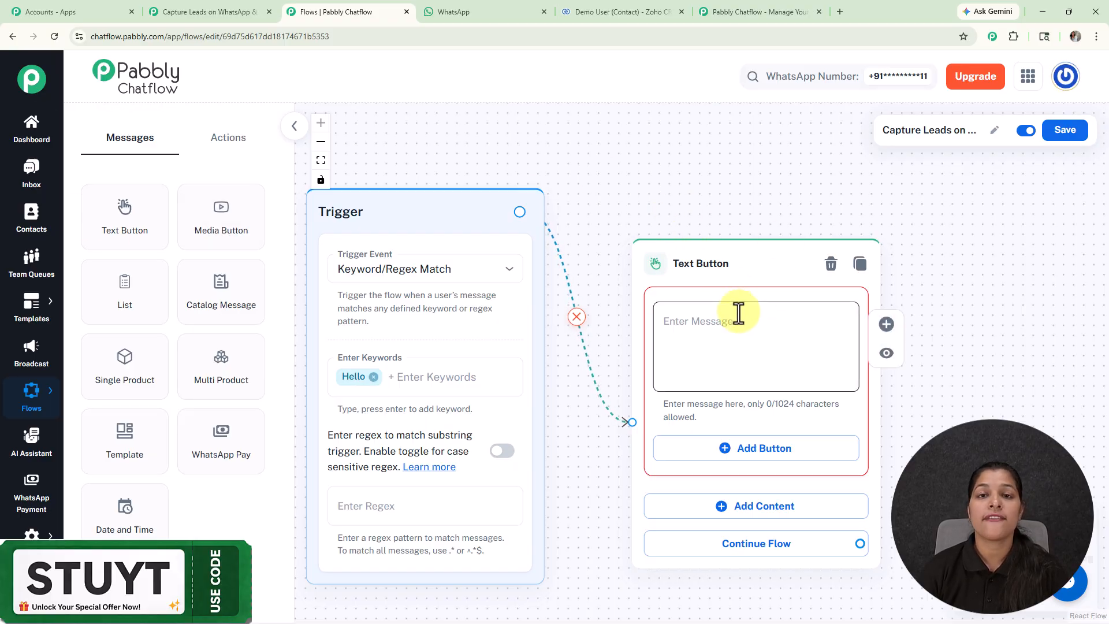
key(ctrl+v)
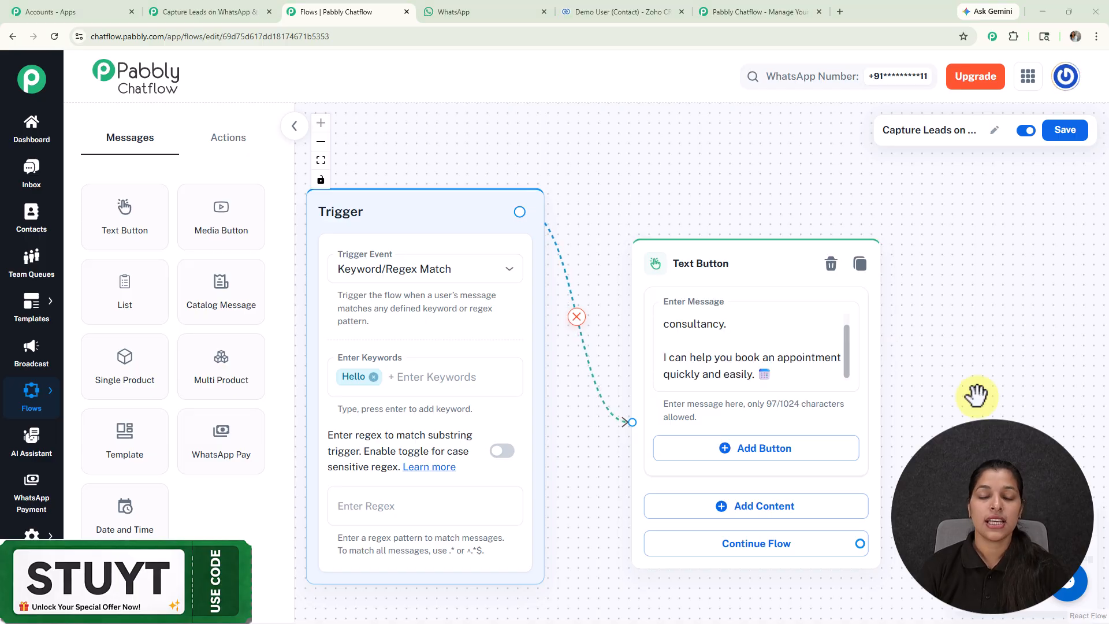
drag(844, 346, 834, 302)
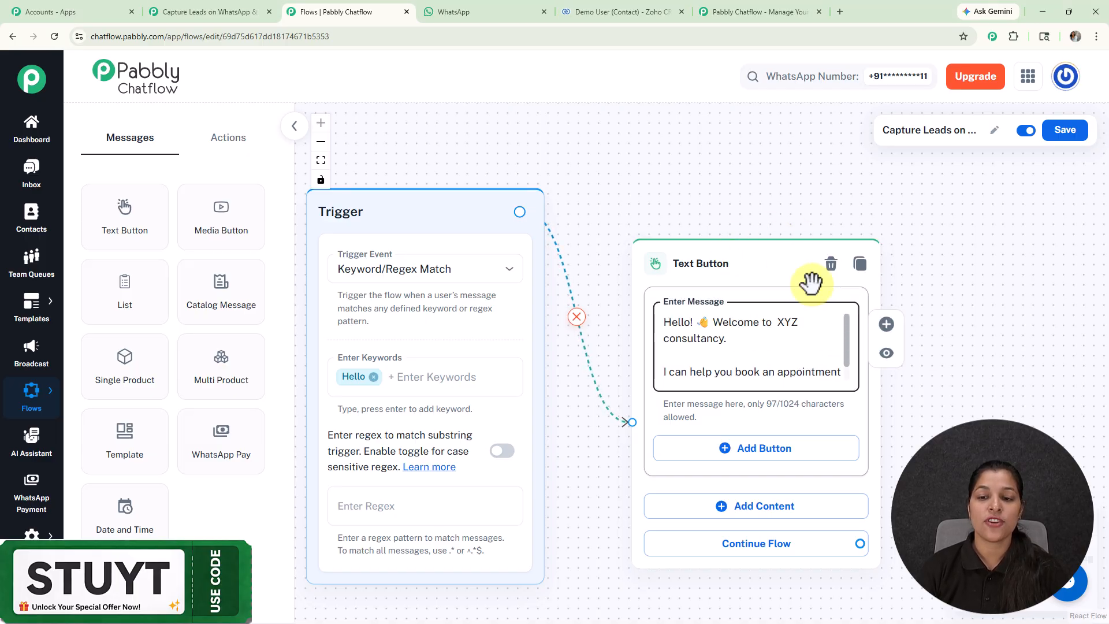
Step: Add a Quick Reply button named Book Appointment to the Text Button node and save it
scroll(732, 223, down, 2)
drag(733, 222, 639, 178)
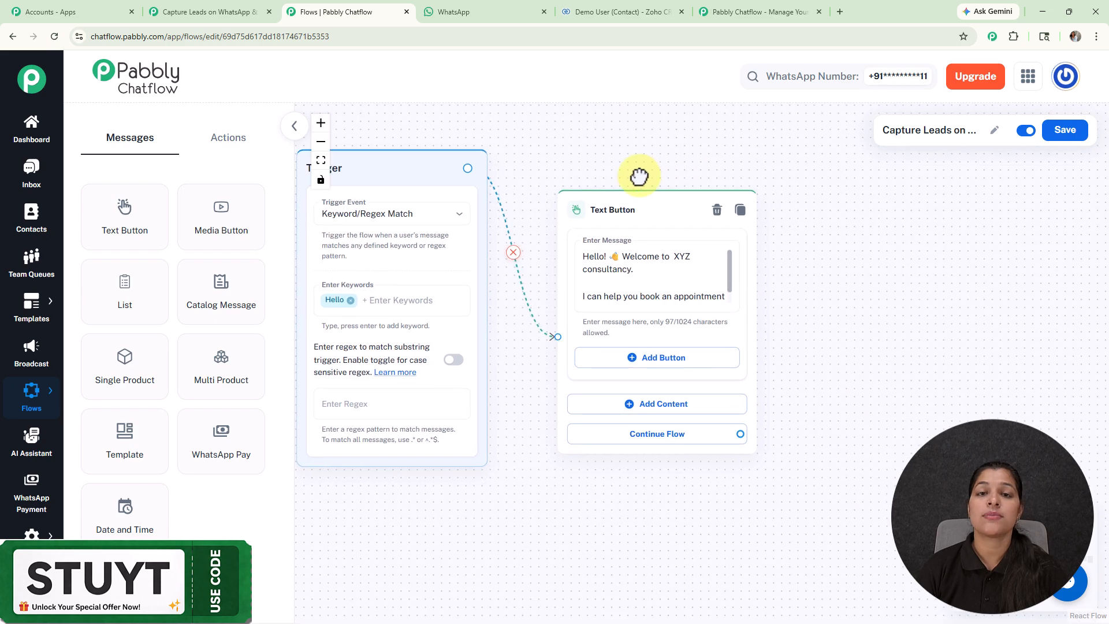
click(658, 360)
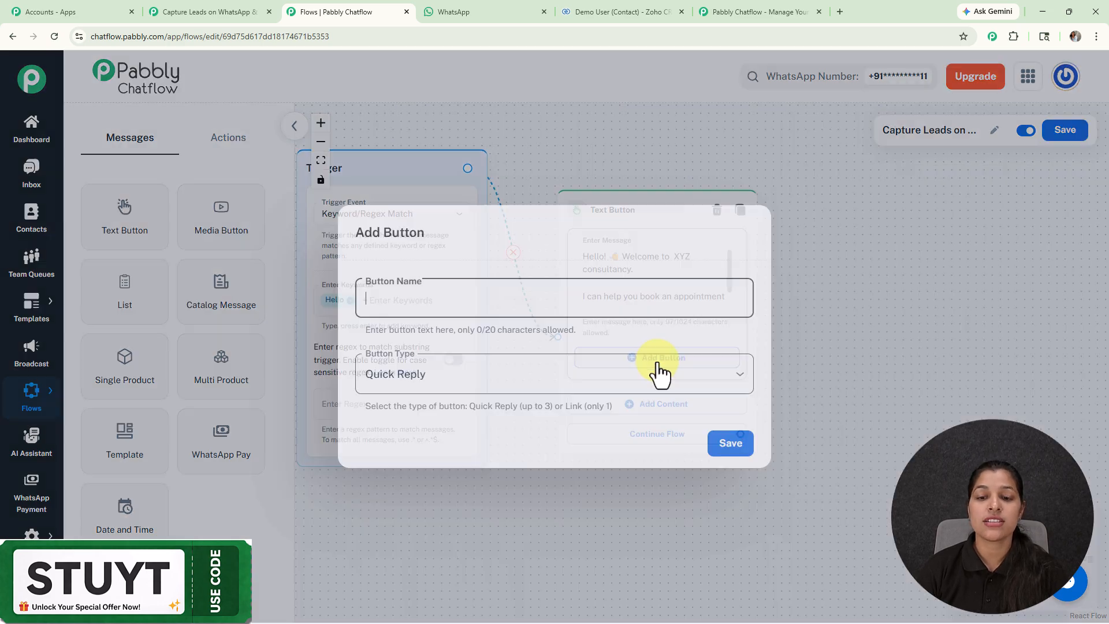
click(531, 309)
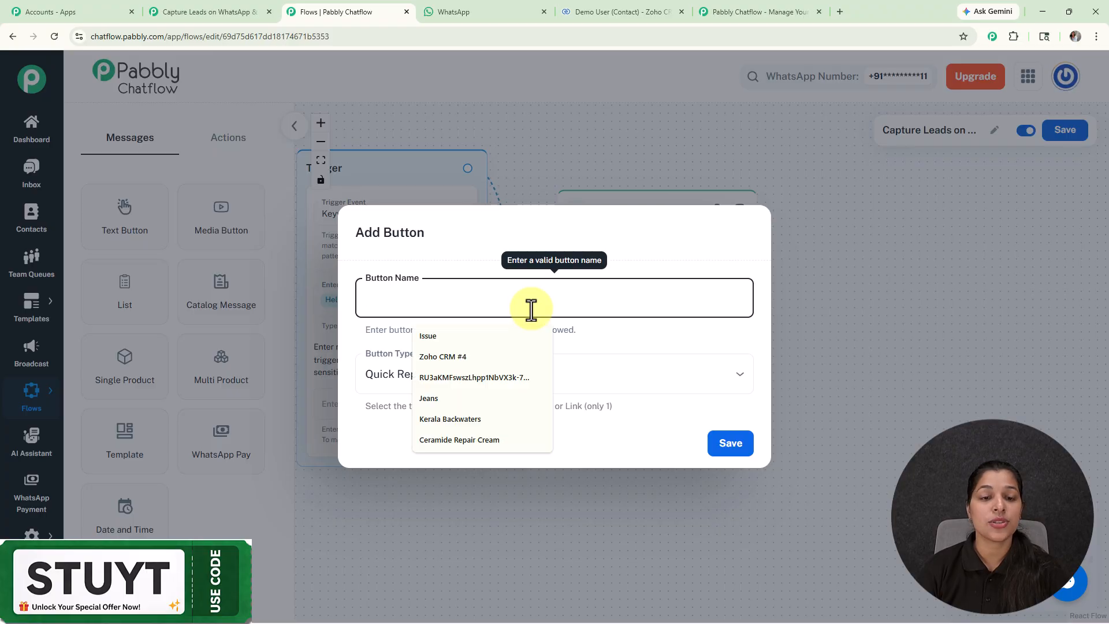
text(Book Appointment)
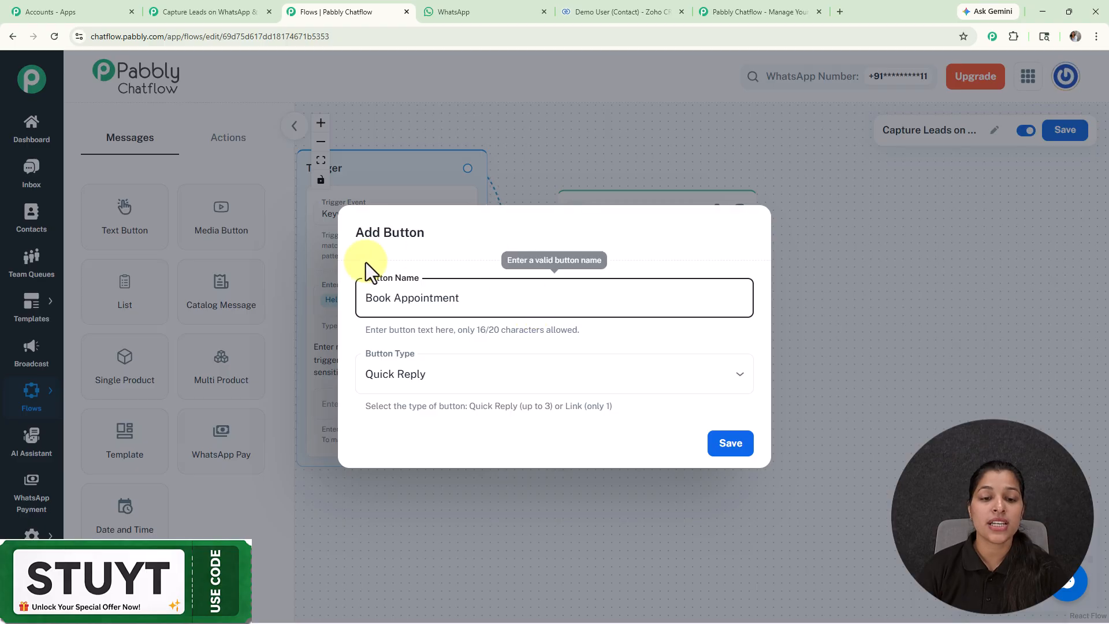
click(463, 386)
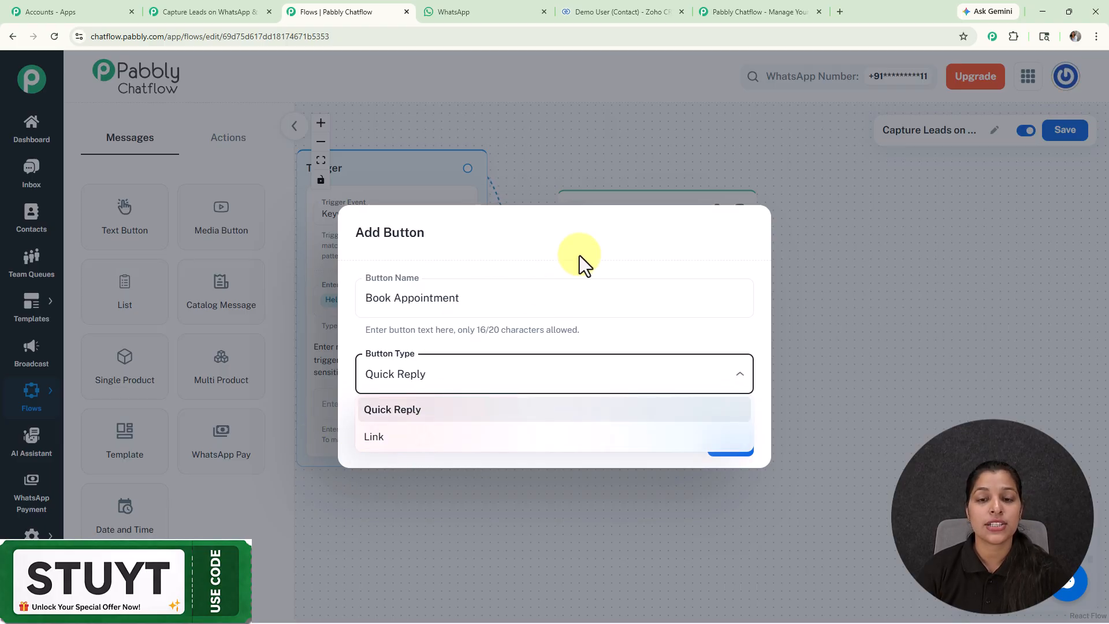
click(483, 235)
click(729, 443)
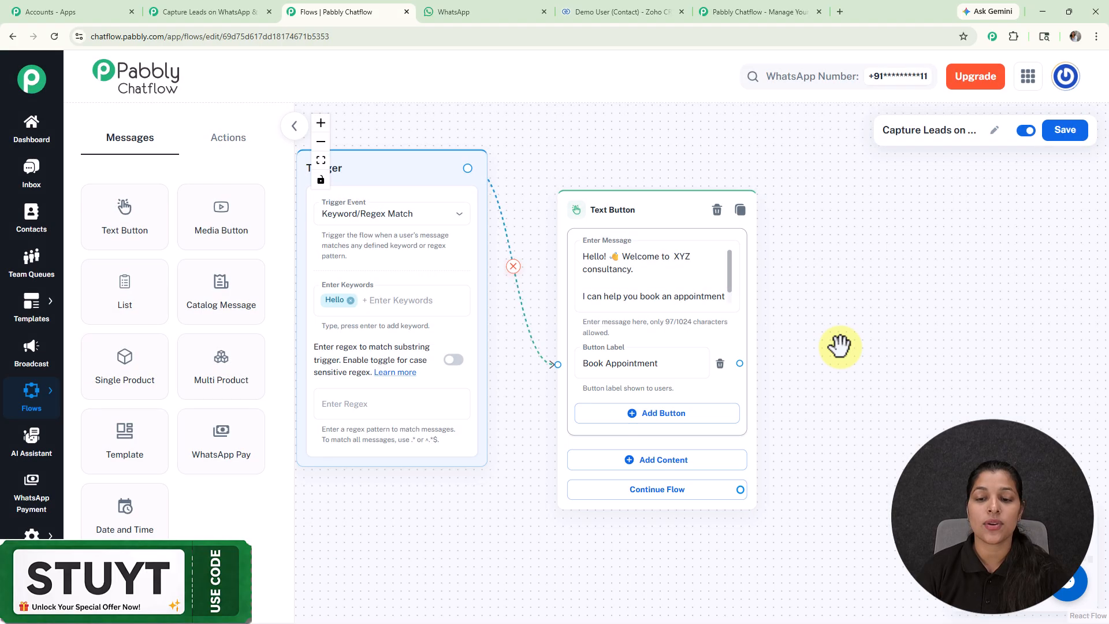
Step: Connect a new List node to the Book Appointment button and position it beside the Text Button node
drag(626, 202, 588, 156)
drag(882, 334, 785, 361)
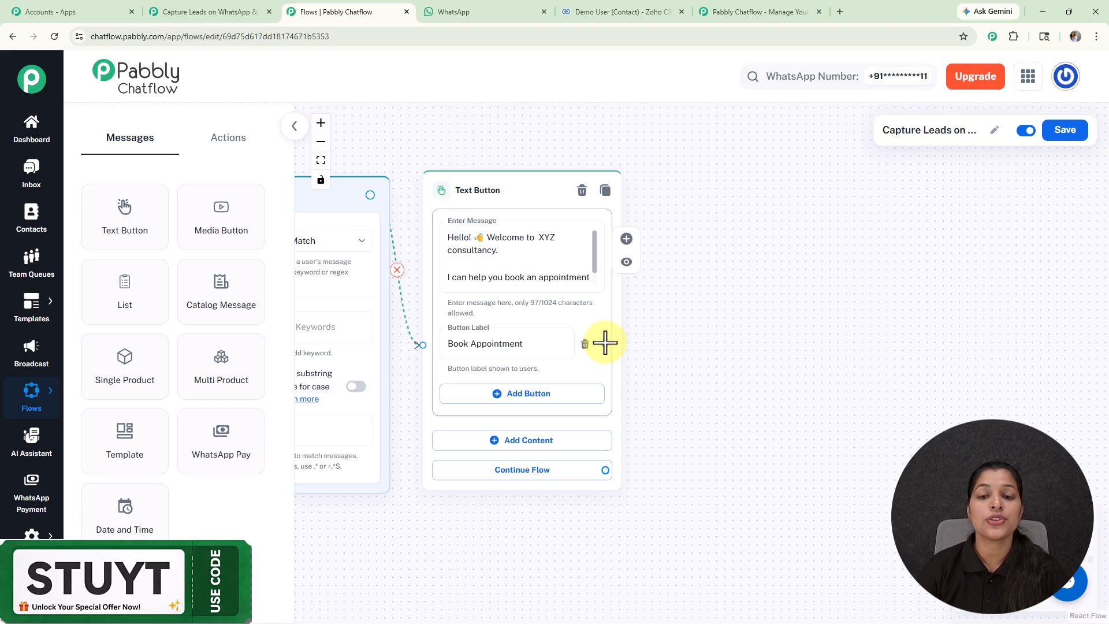
drag(604, 344, 729, 197)
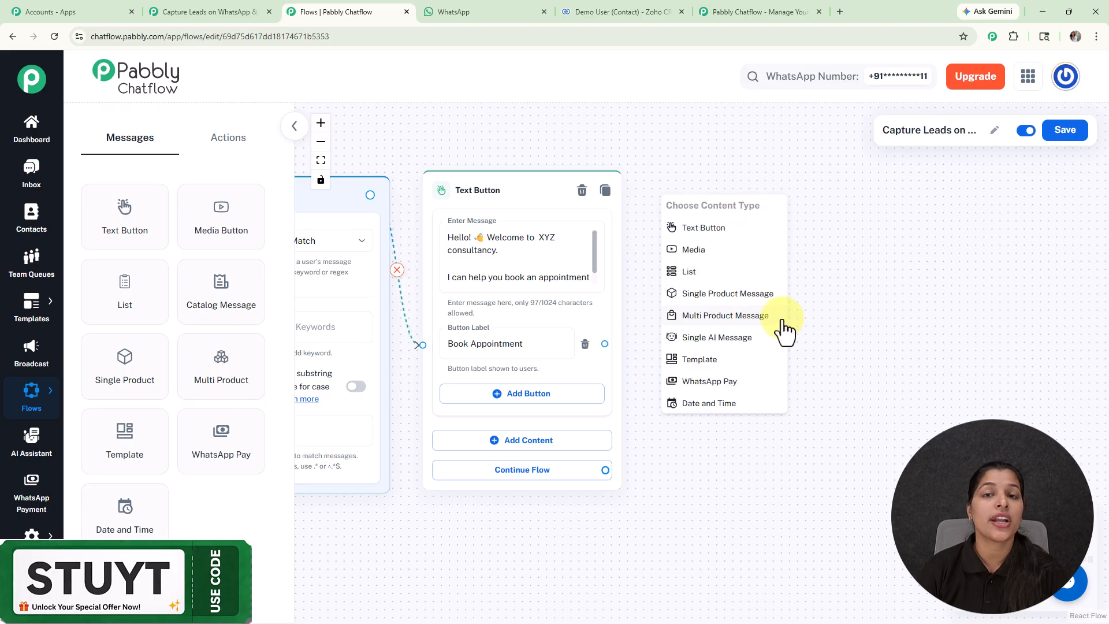
click(753, 273)
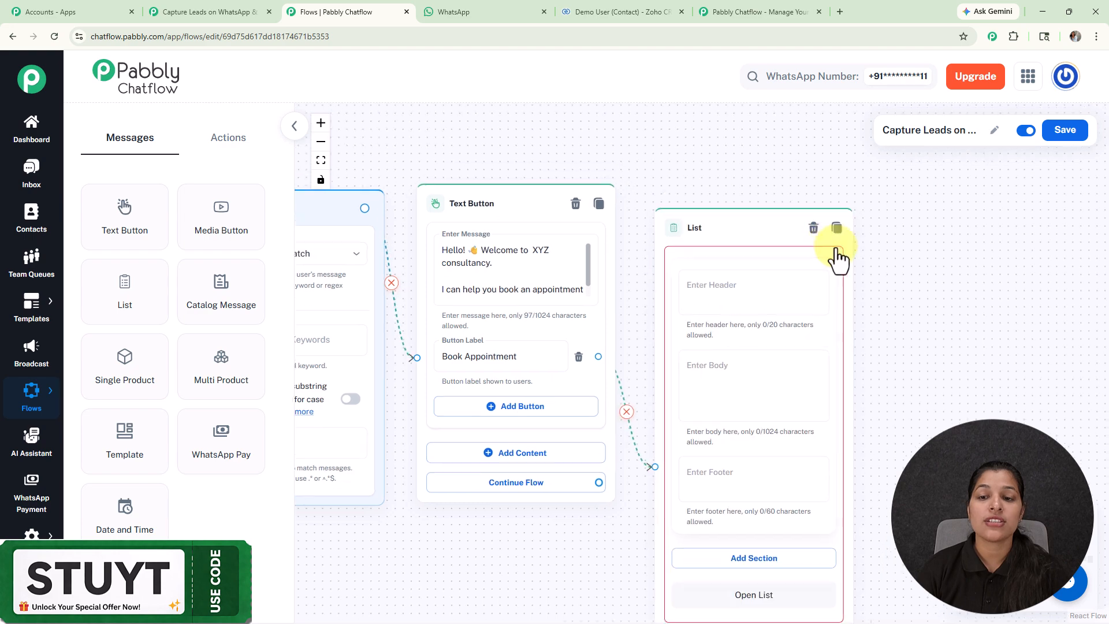
drag(729, 277, 673, 148)
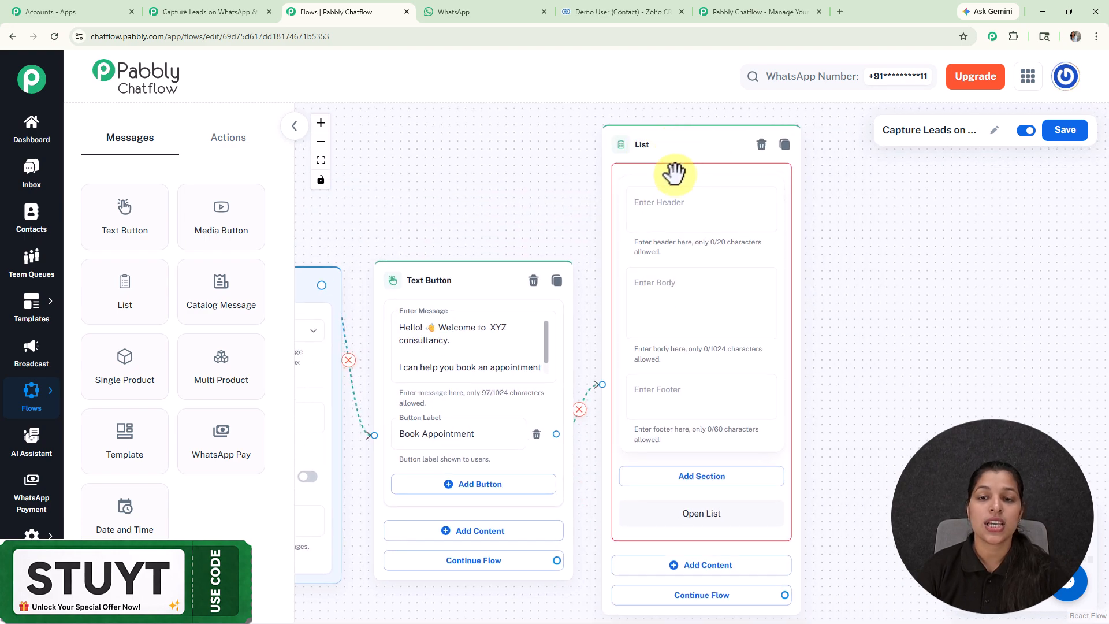
Step: Add a section titled Service to the List node
scroll(662, 175, up, 3)
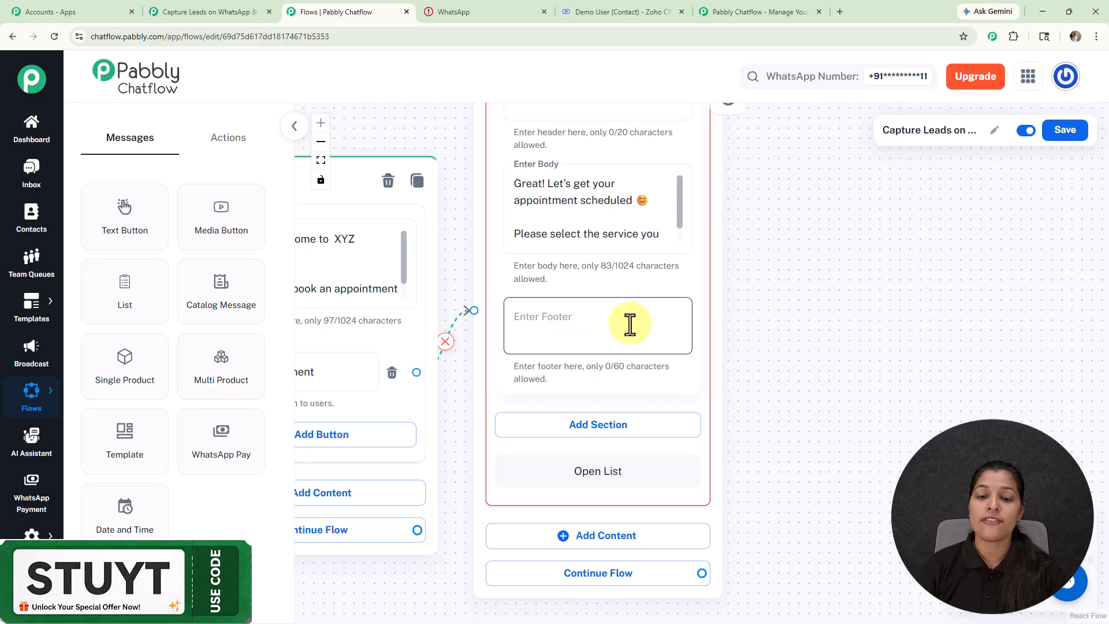
click(601, 428)
click(589, 452)
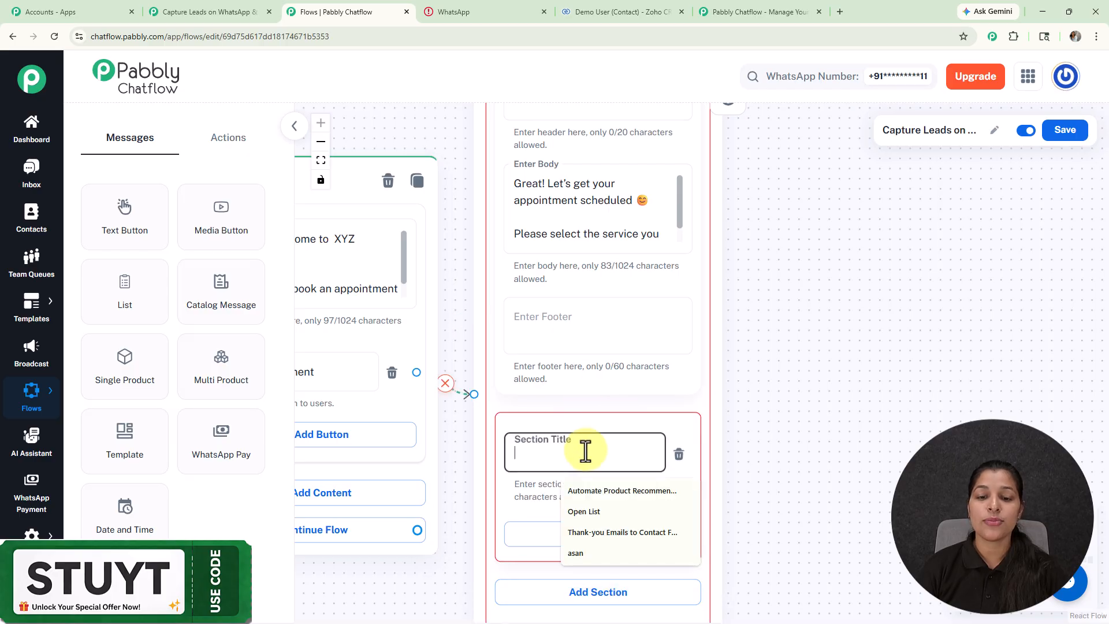
text(Ser)
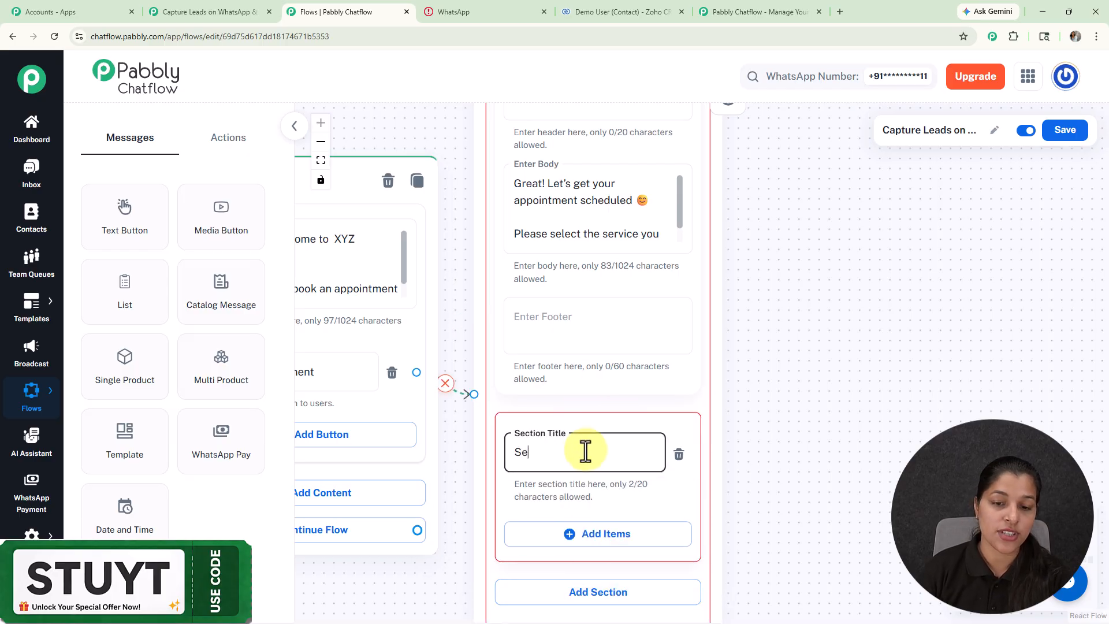
text(ice)
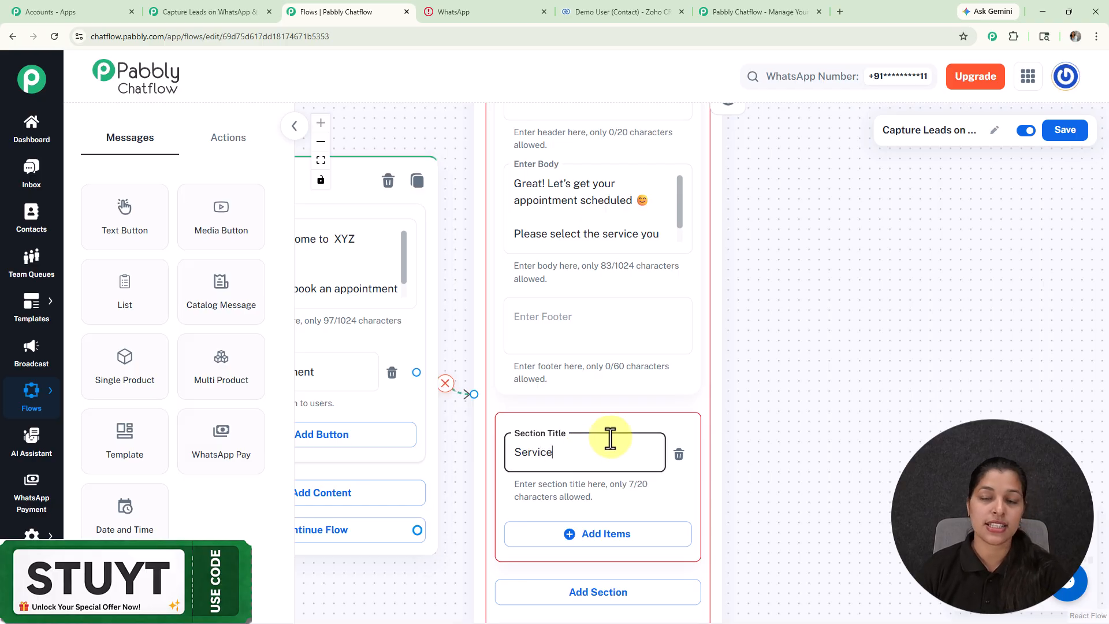
Step: Add an item to the Service section and paste "1️⃣ Consultation" as its title
drag(832, 408, 859, 243)
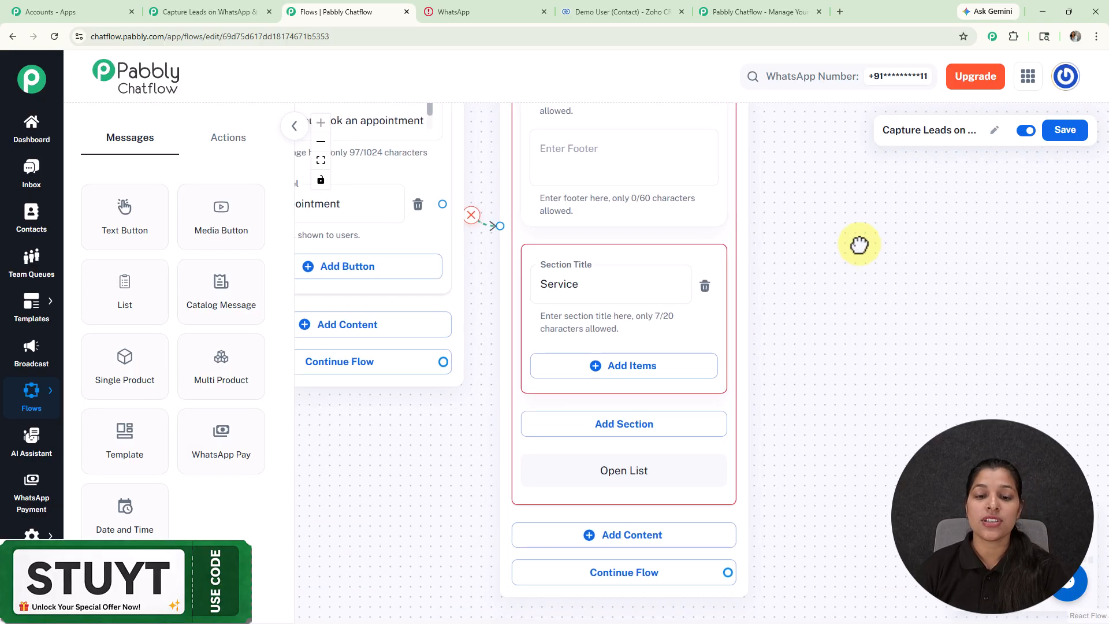
click(639, 373)
drag(787, 391, 785, 255)
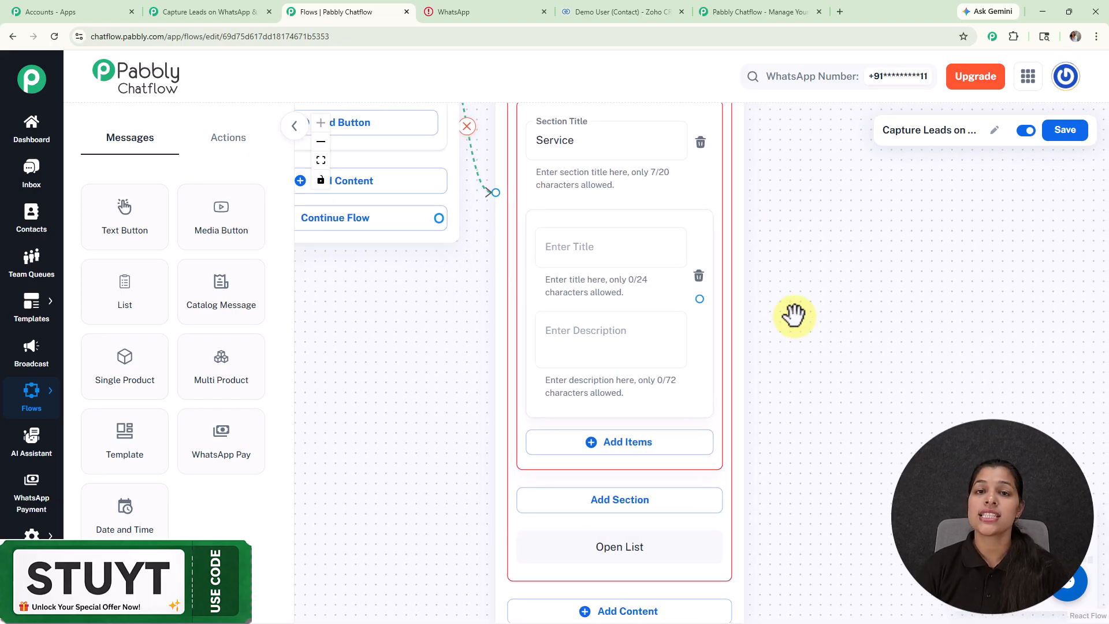
click(595, 240)
text(1️⃣ Consultation)
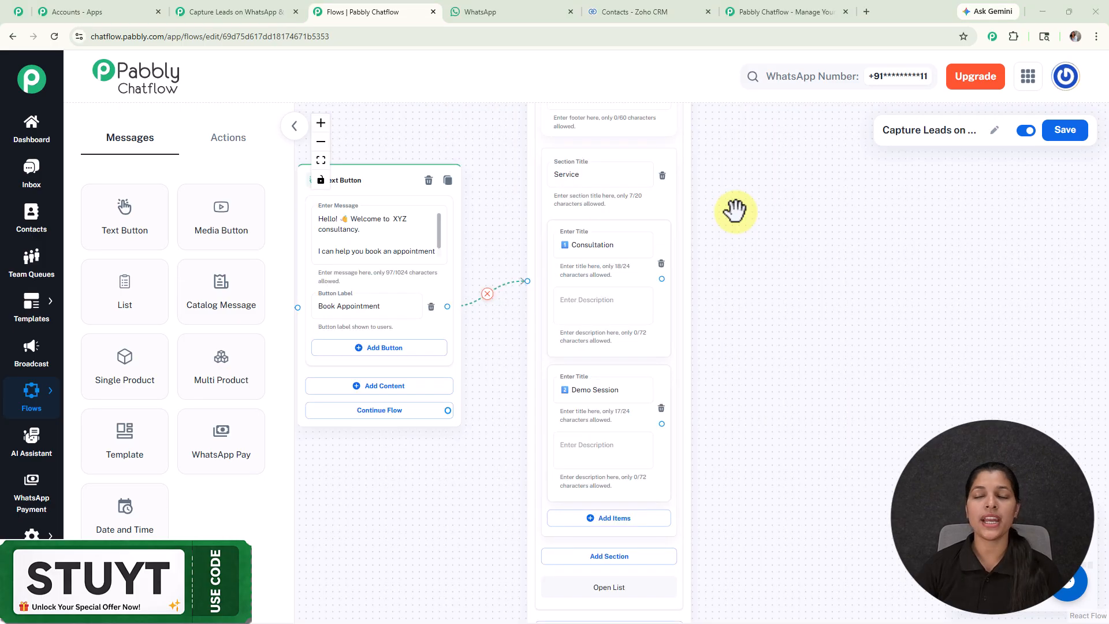
drag(774, 339, 760, 272)
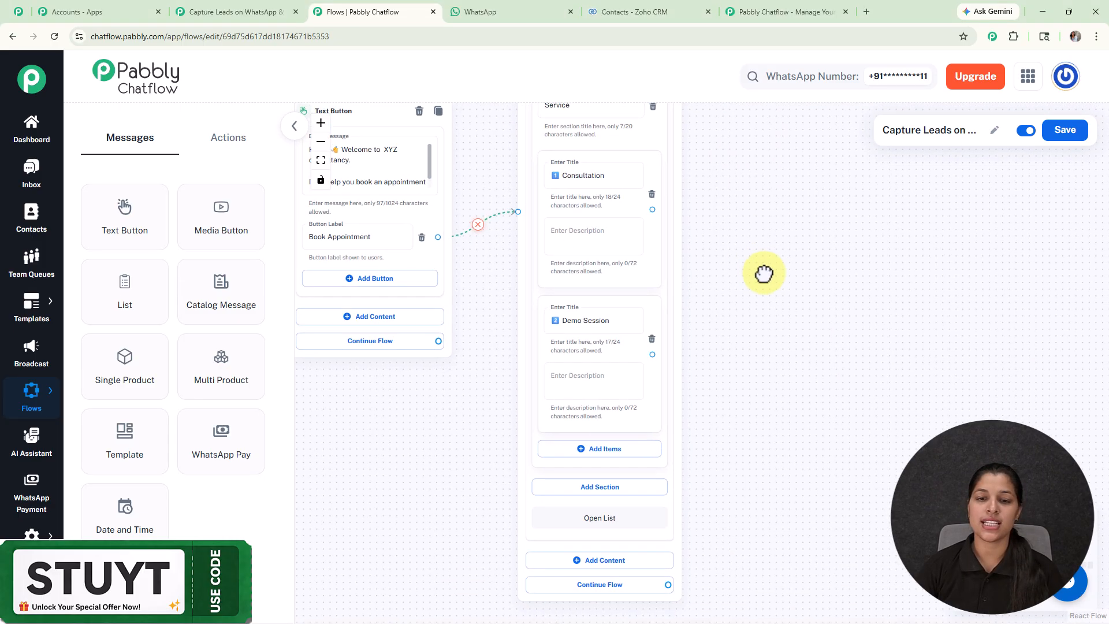
scroll(721, 289, up, 3)
scroll(720, 289, down, 5)
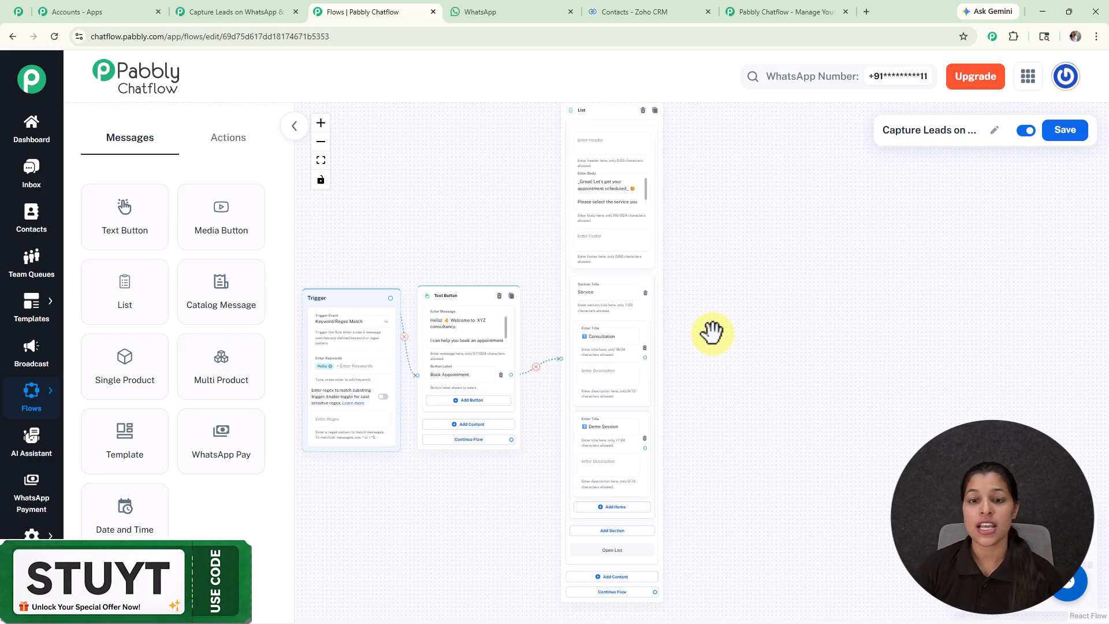
Step: Add a Set Custom Field node beside the List node and connect the Consultation item to it
scroll(712, 332, up, 2)
scroll(555, 300, up, 2)
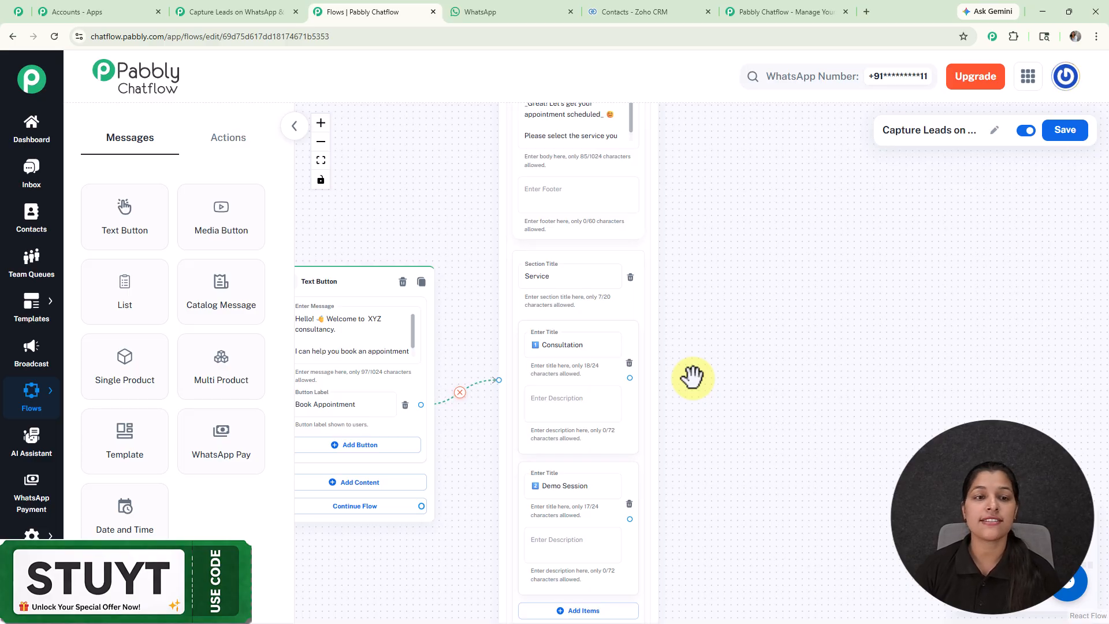
click(218, 138)
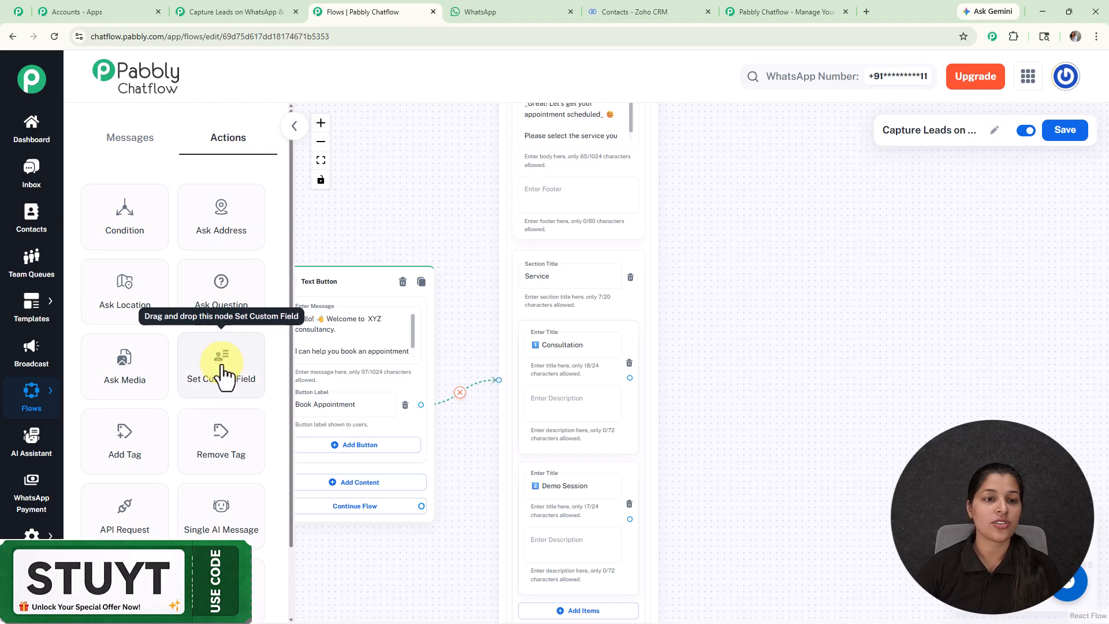
drag(223, 376, 747, 295)
drag(629, 378, 746, 384)
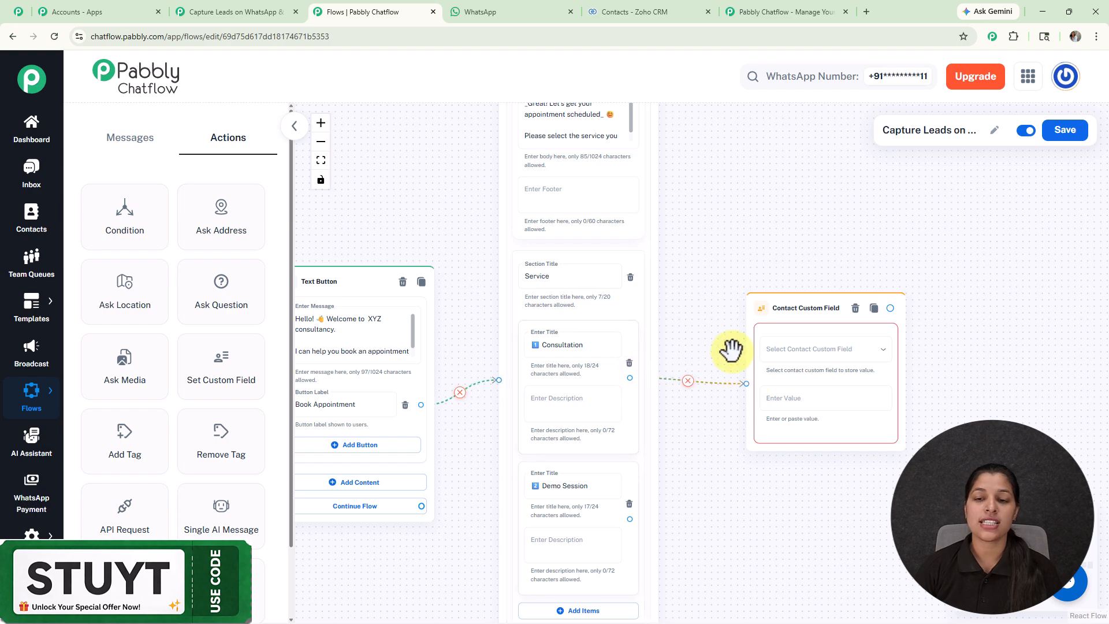
Step: Select service_type as the contact custom field in the new Contact Custom Field node
click(794, 359)
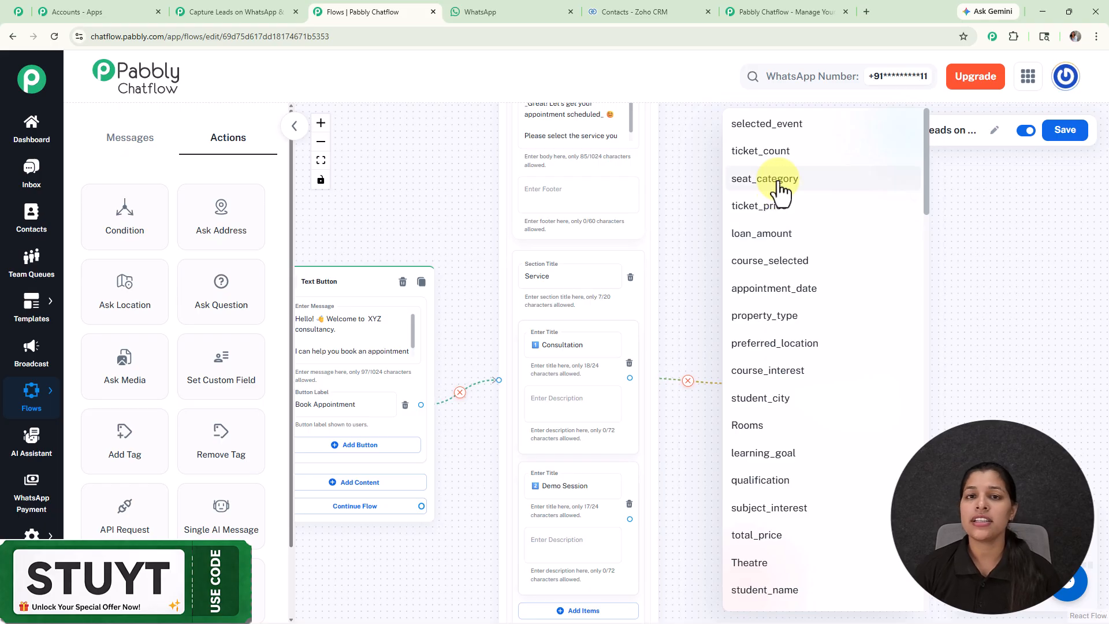
click(687, 192)
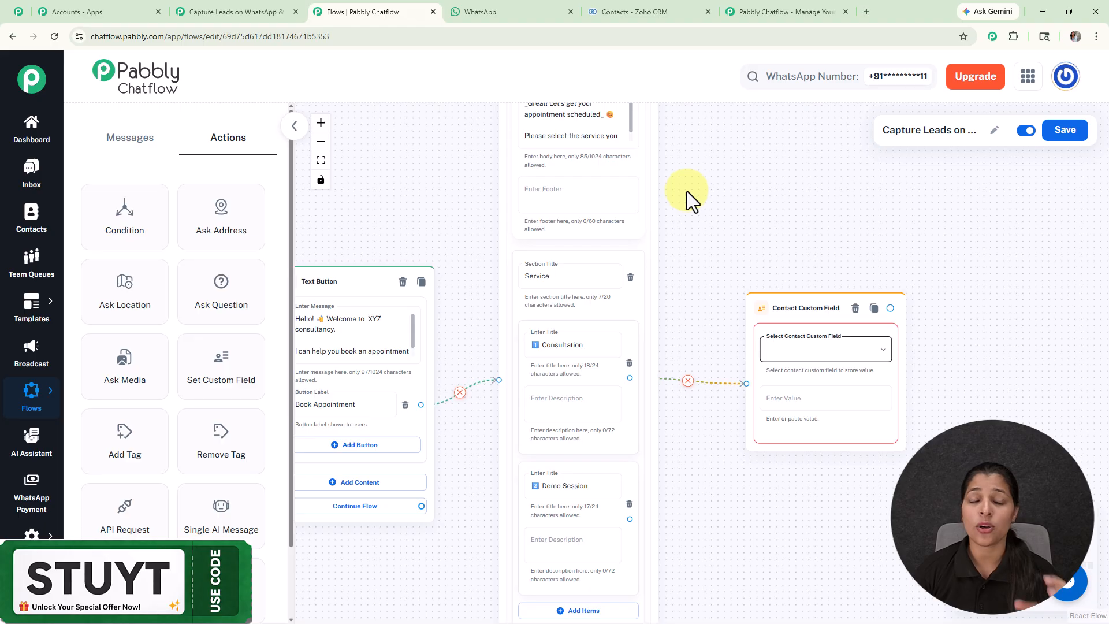
click(848, 354)
scroll(849, 366, down, 5)
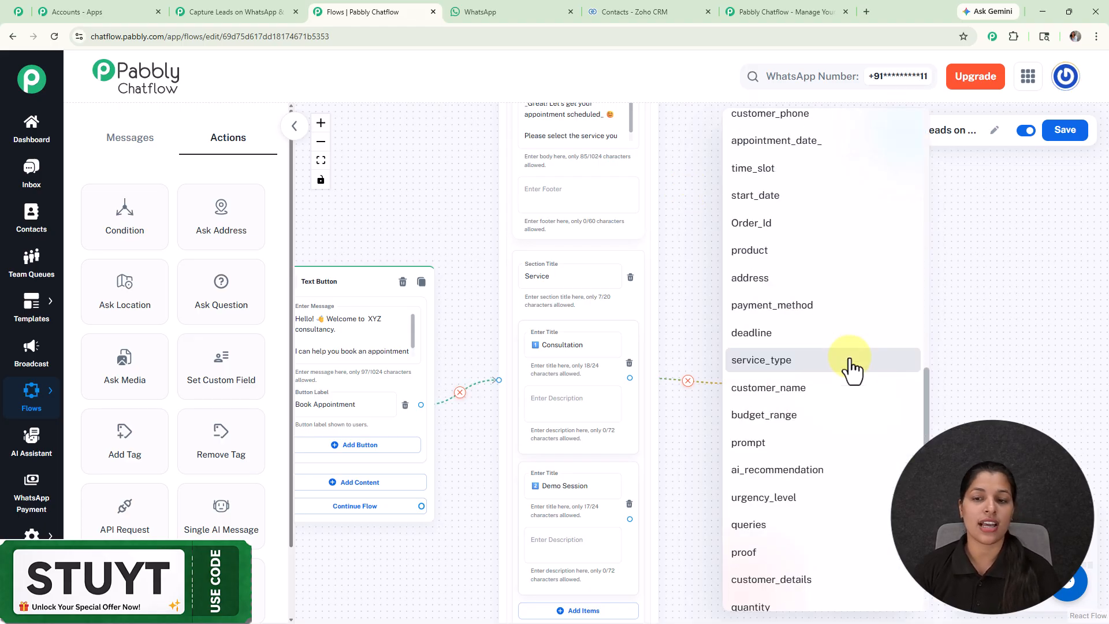
click(816, 360)
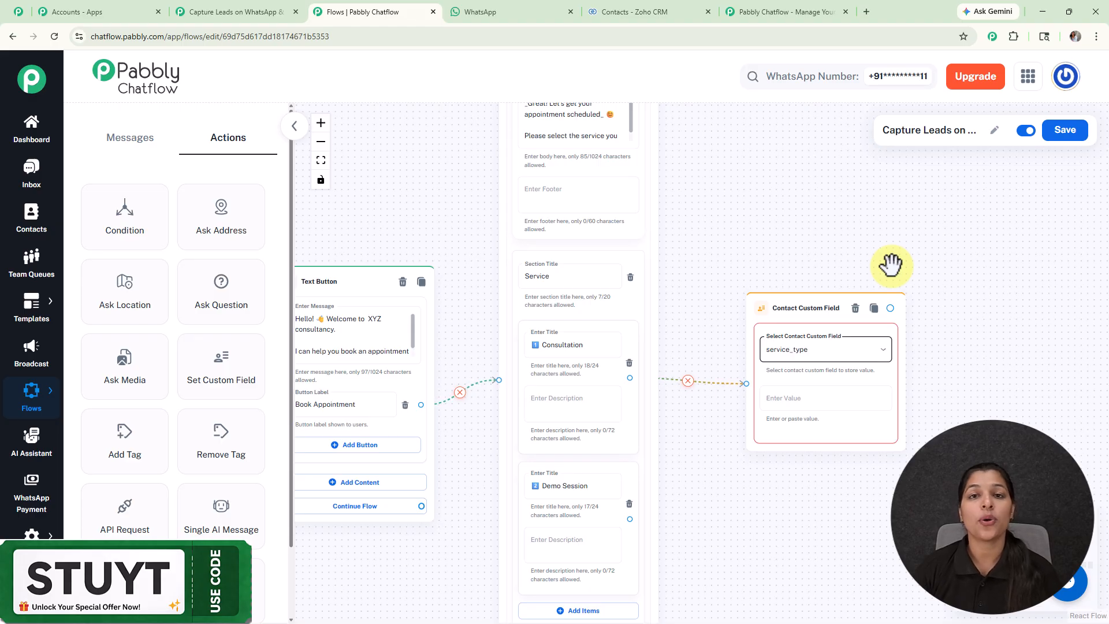
Step: Open the Contact Custom Fields settings and start a new blank field at the end of the list
click(31, 534)
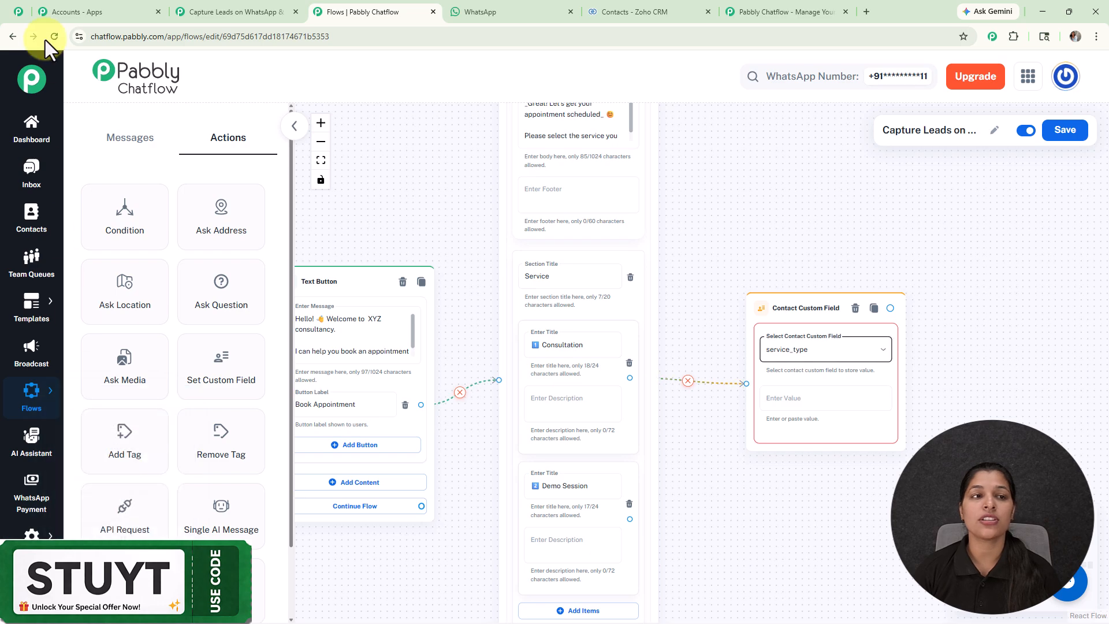
click(17, 12)
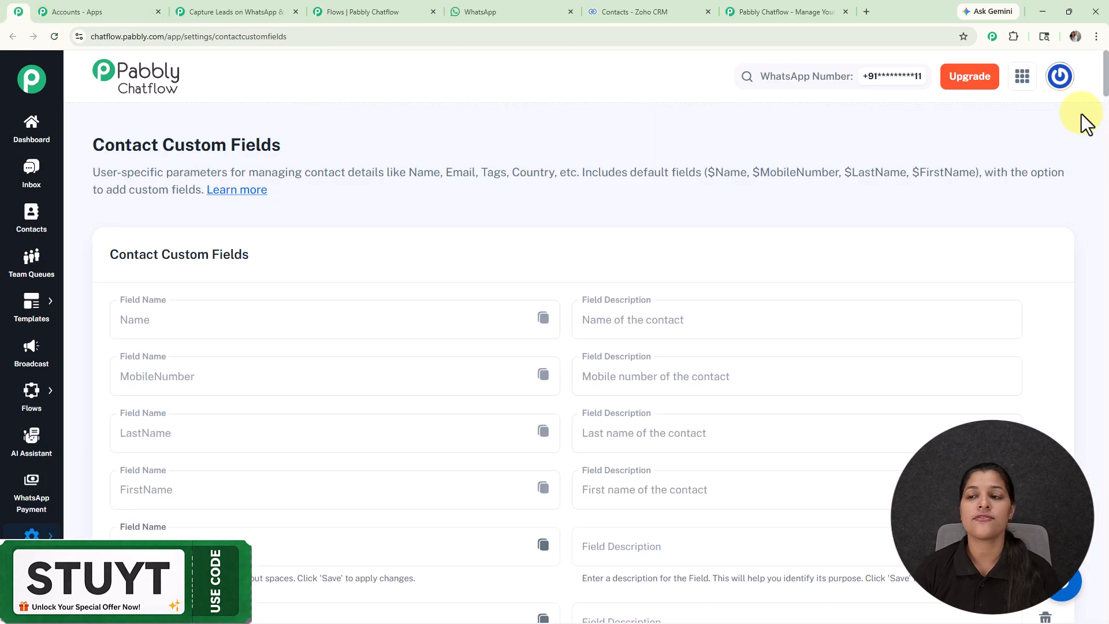
scroll(1105, 115, down, 3)
drag(1107, 118, 1104, 615)
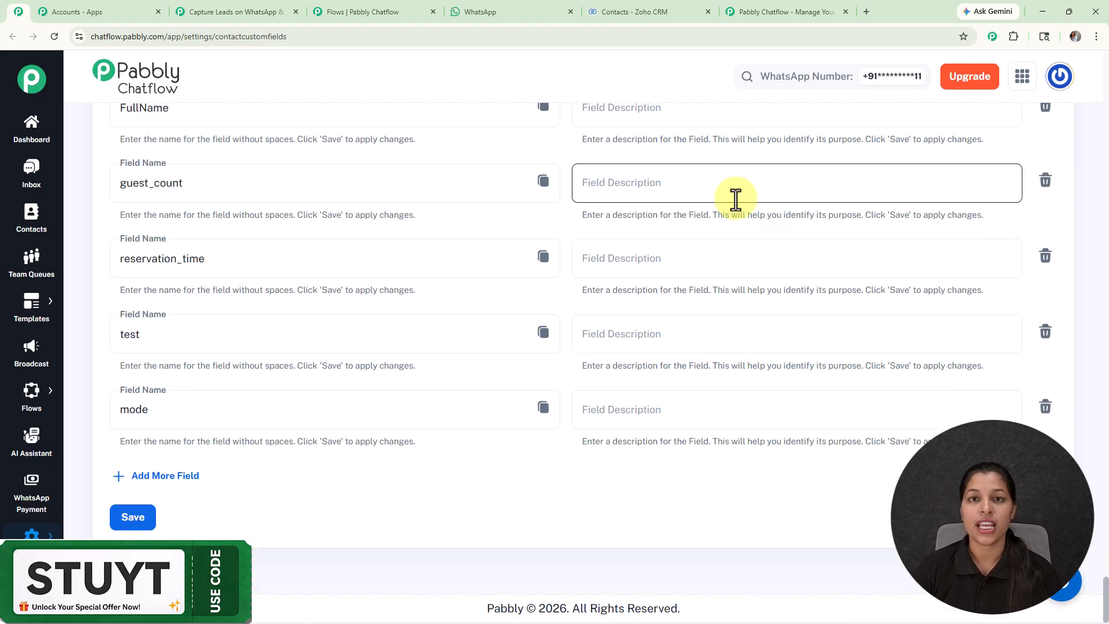
click(173, 476)
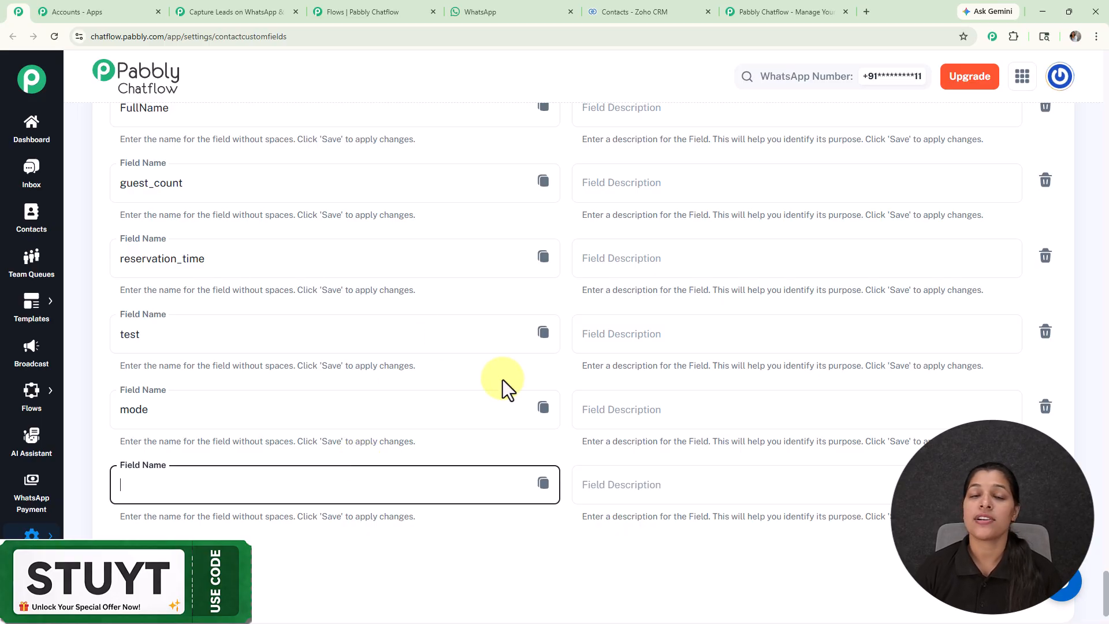
Step: Return to the flow and copy Consultation from the list item into the service_type field's value
click(383, 12)
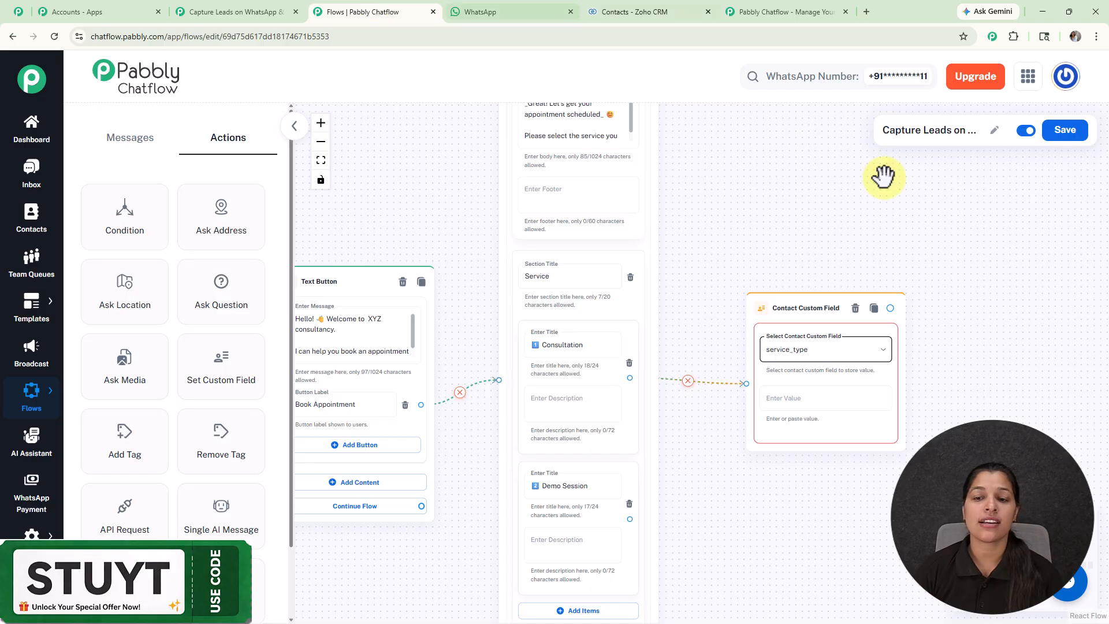
double_click(564, 345)
key(ctrl+c)
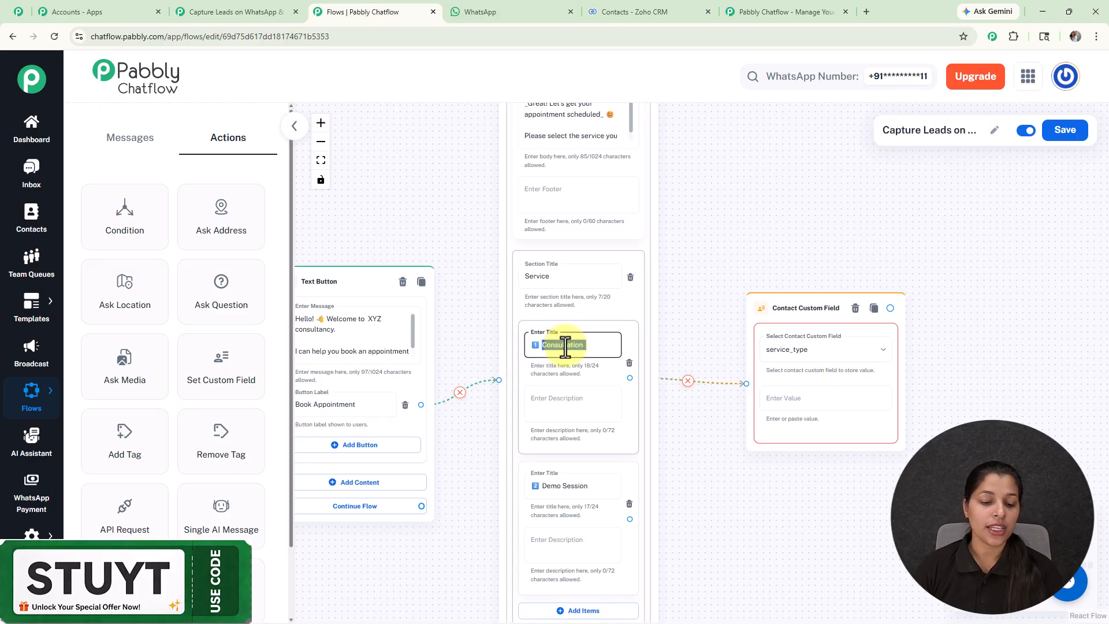
click(831, 405)
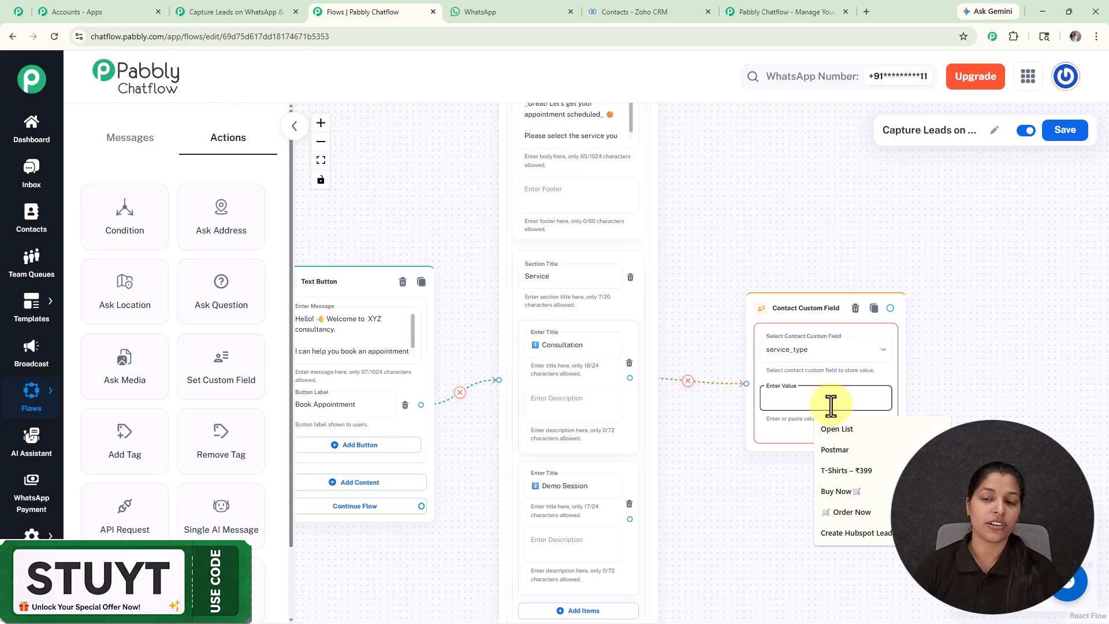
key(ctrl+v)
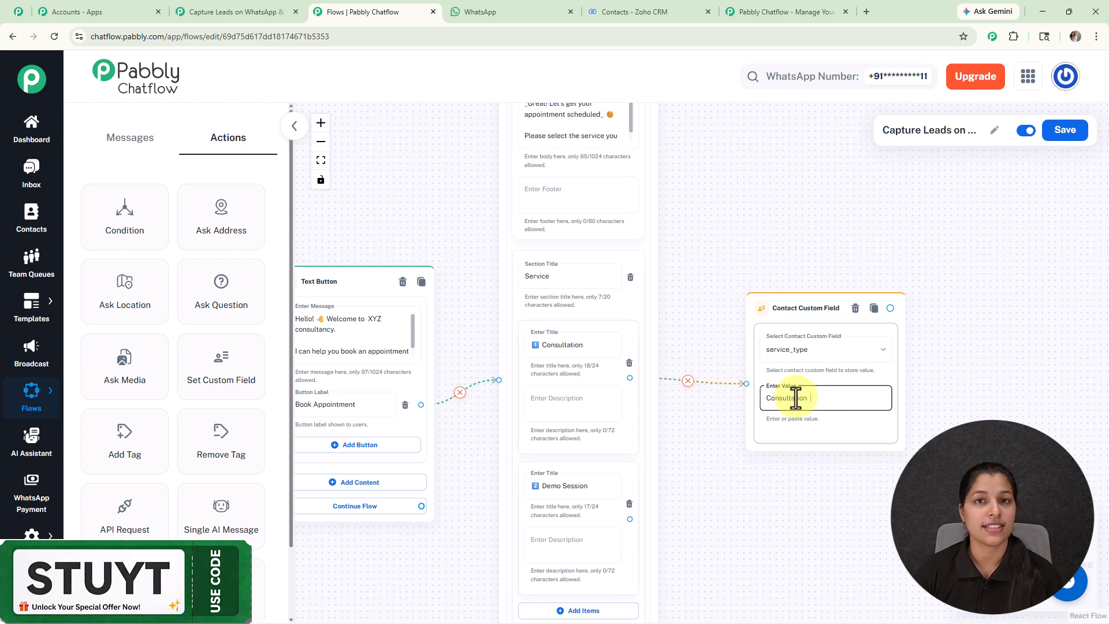
Step: Add an Ask Question node and connect both the Consultation and Demo Session custom field nodes to it
scroll(796, 398, down, 4)
drag(799, 472, 727, 331)
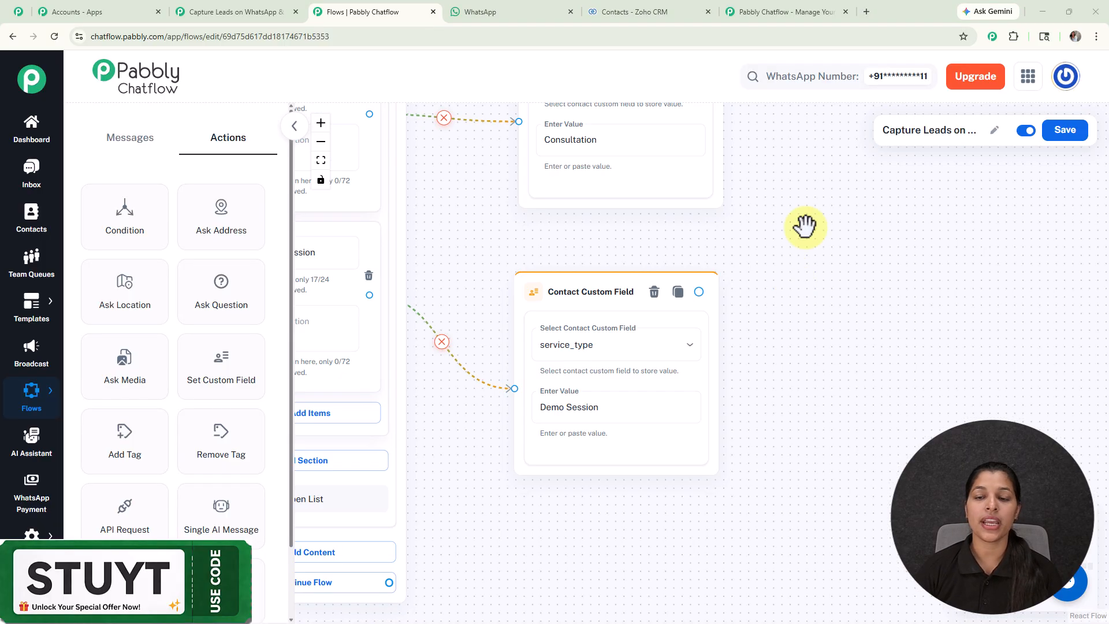
drag(805, 225, 993, 337)
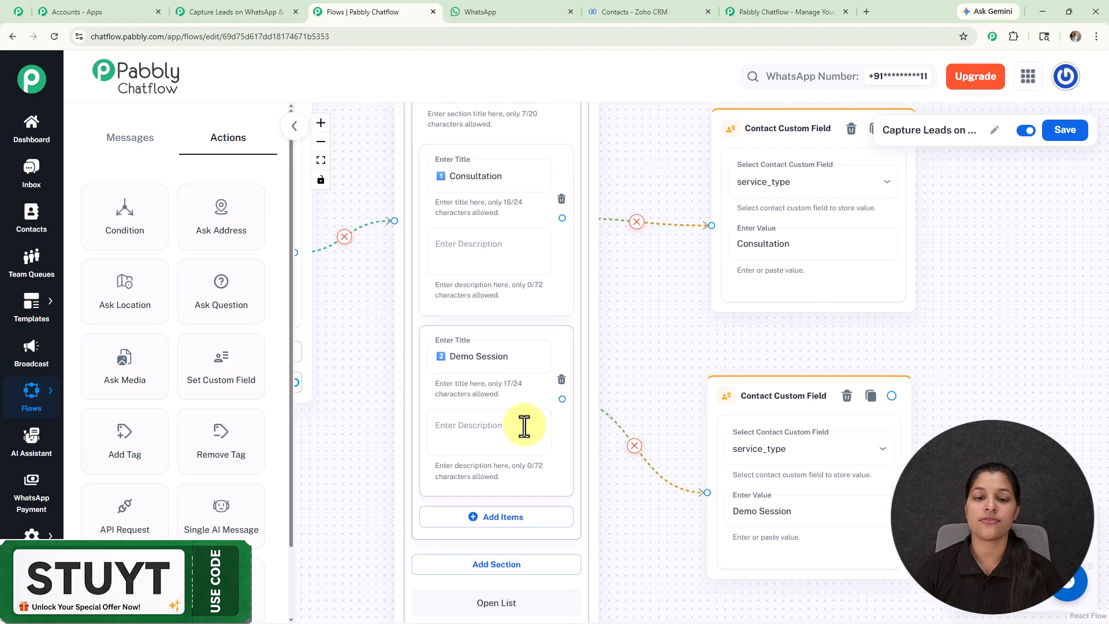
scroll(824, 314, down, 5)
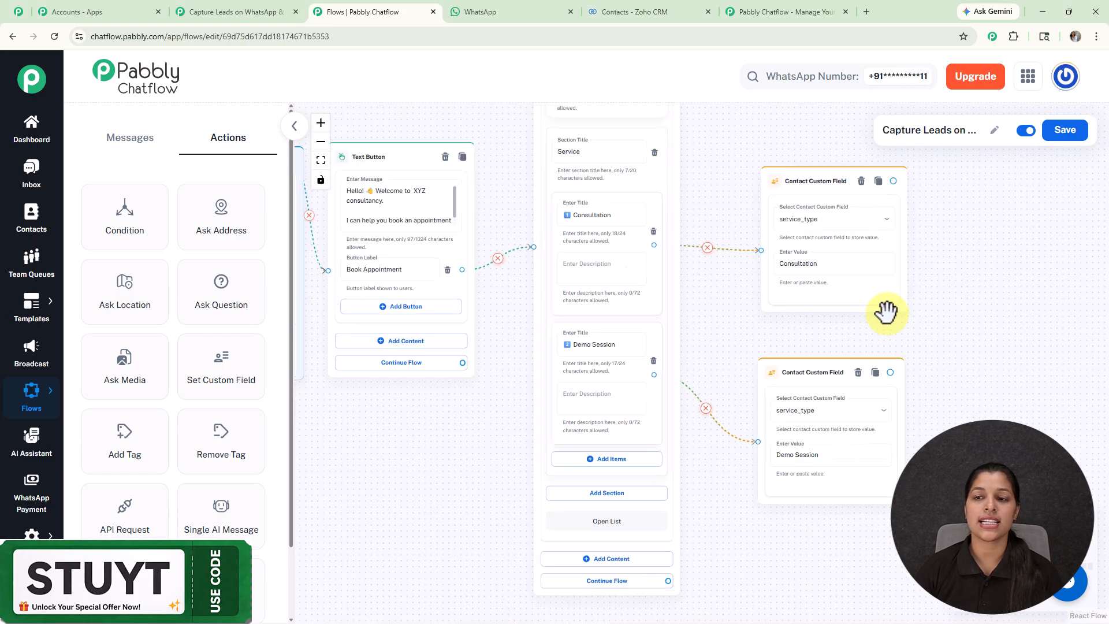
drag(904, 306, 875, 308)
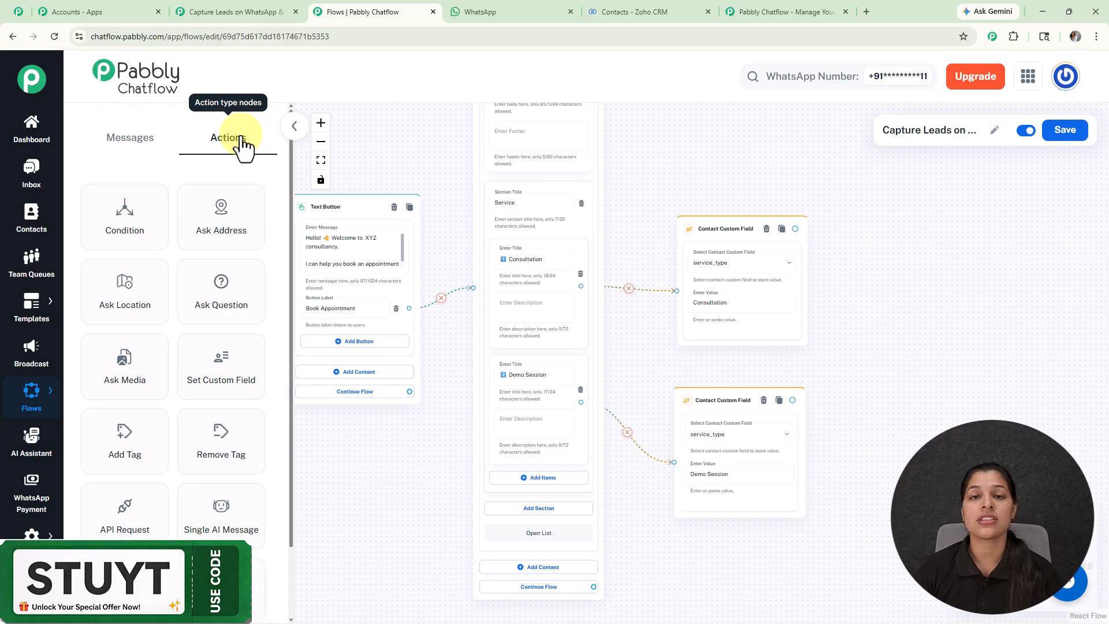
drag(231, 310, 718, 236)
drag(618, 210, 763, 398)
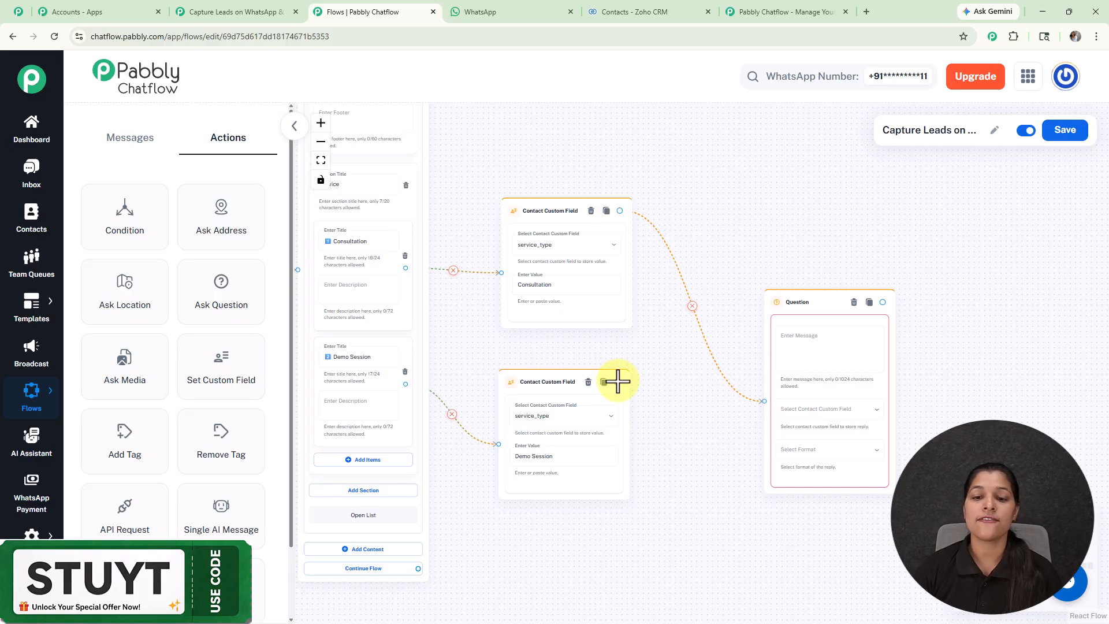
drag(617, 382, 763, 400)
Step: Configure the Question node with the message "Please enter your preferred date 🗓️", the Date custom field and the Any reply format
click(806, 350)
text(Please enter your preferred date 📅)
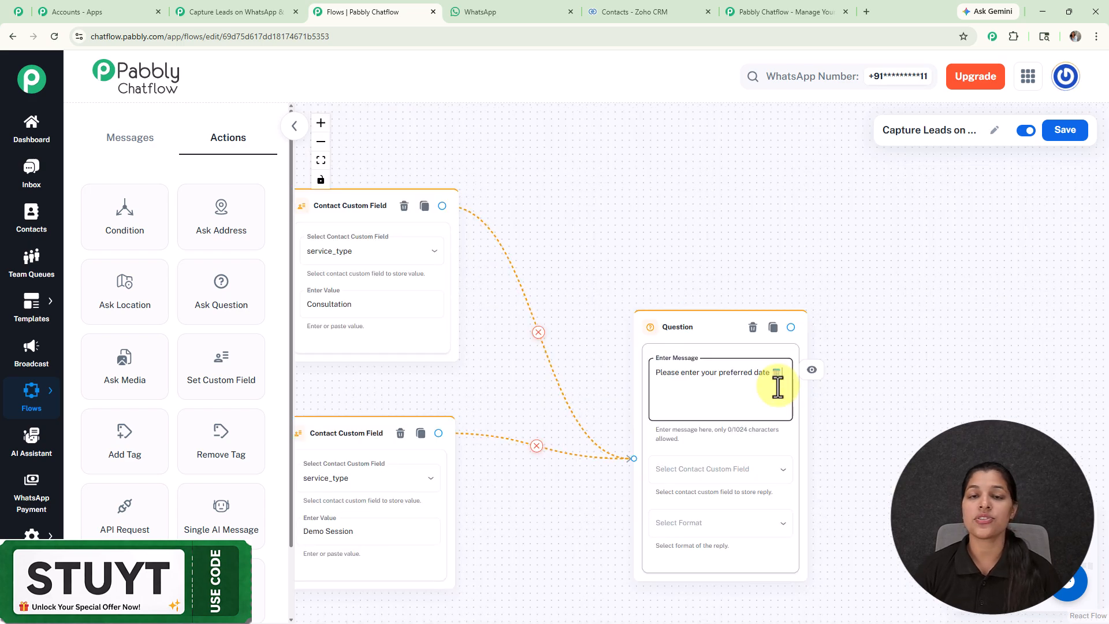
click(693, 472)
scroll(693, 488, down, 15)
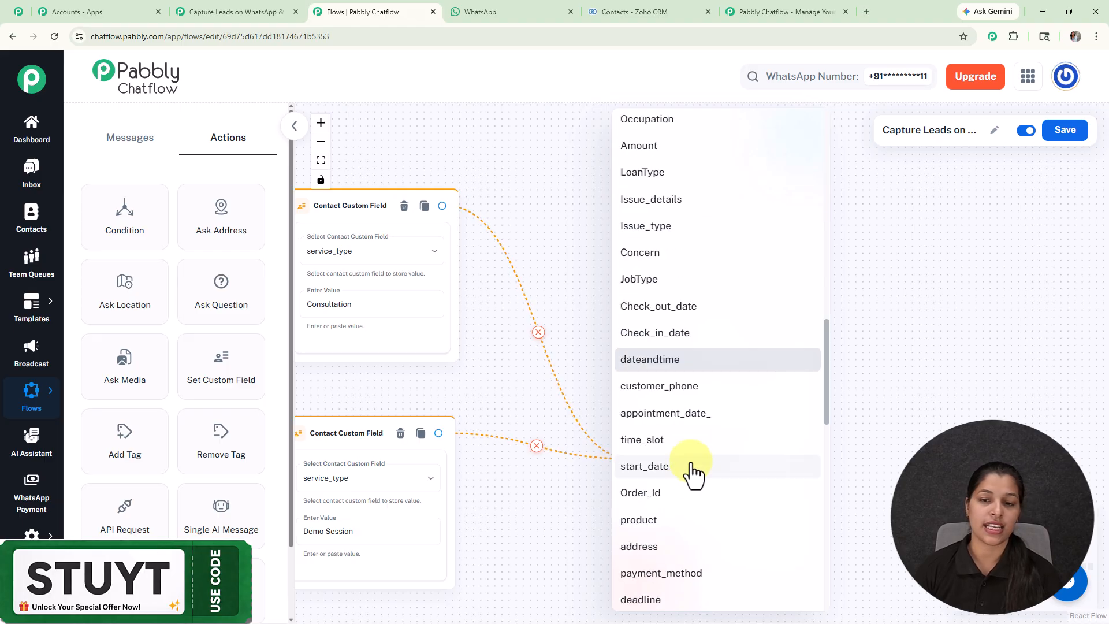
scroll(687, 456, down, 9)
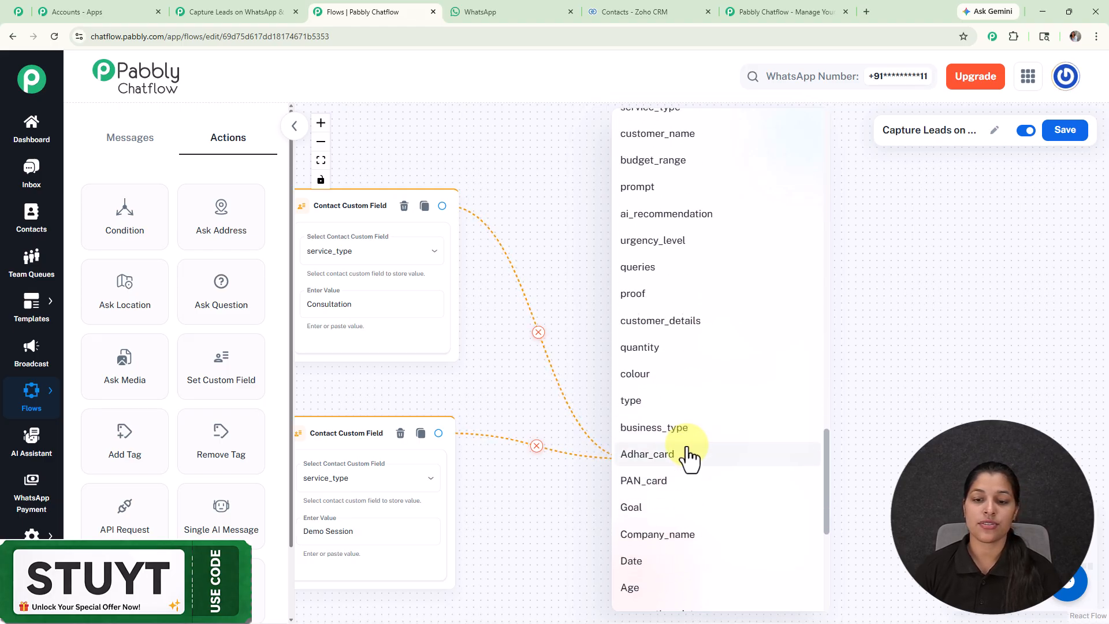
scroll(689, 456, down, 3)
click(659, 392)
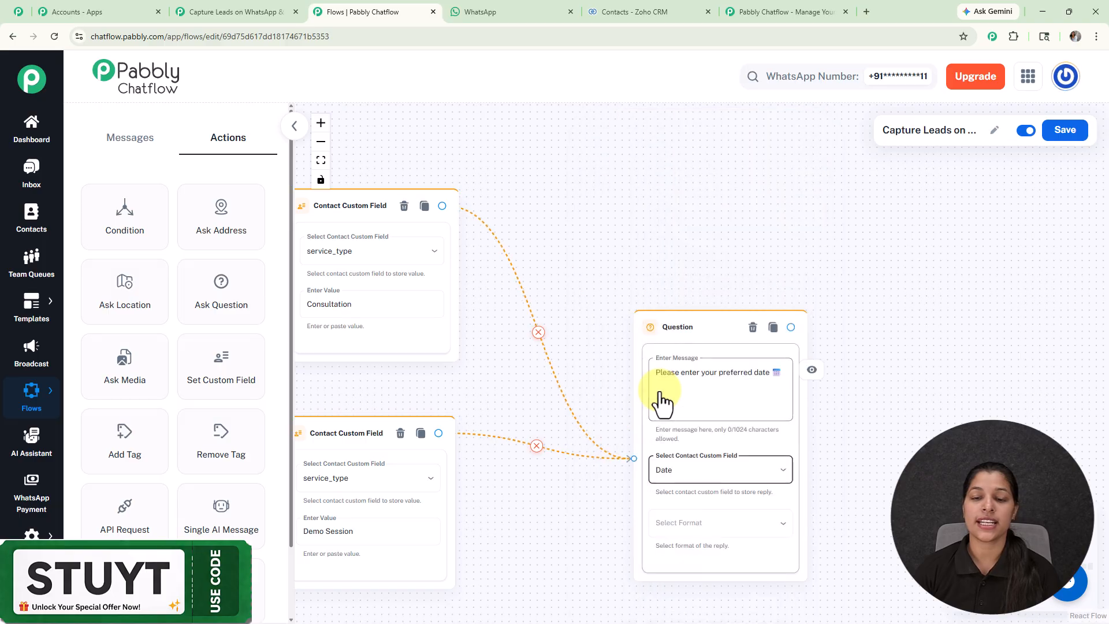
click(693, 523)
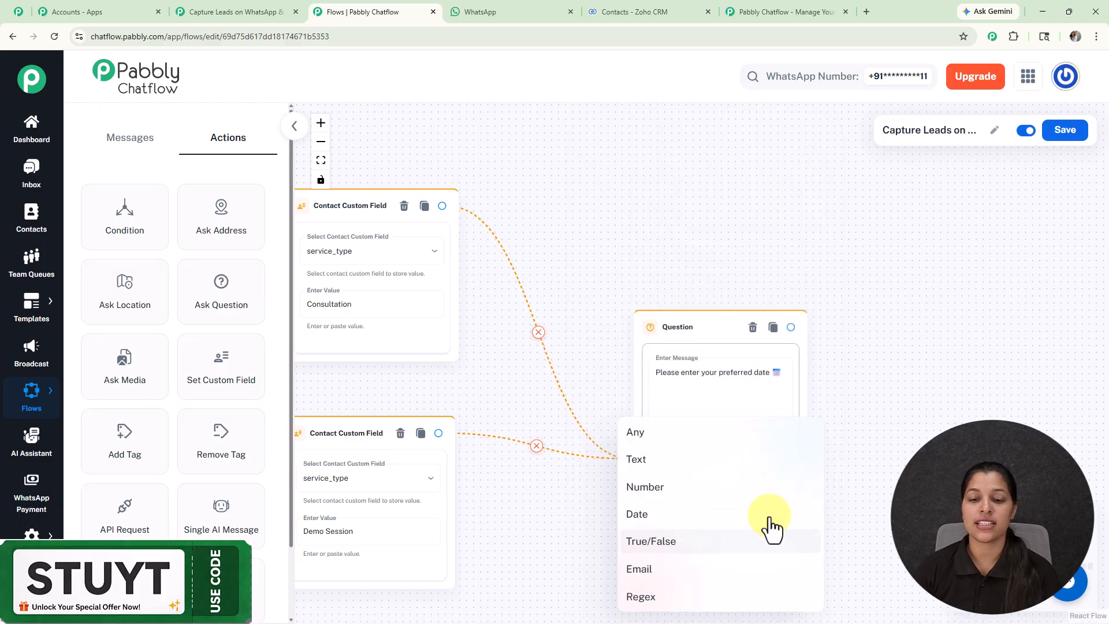
click(734, 434)
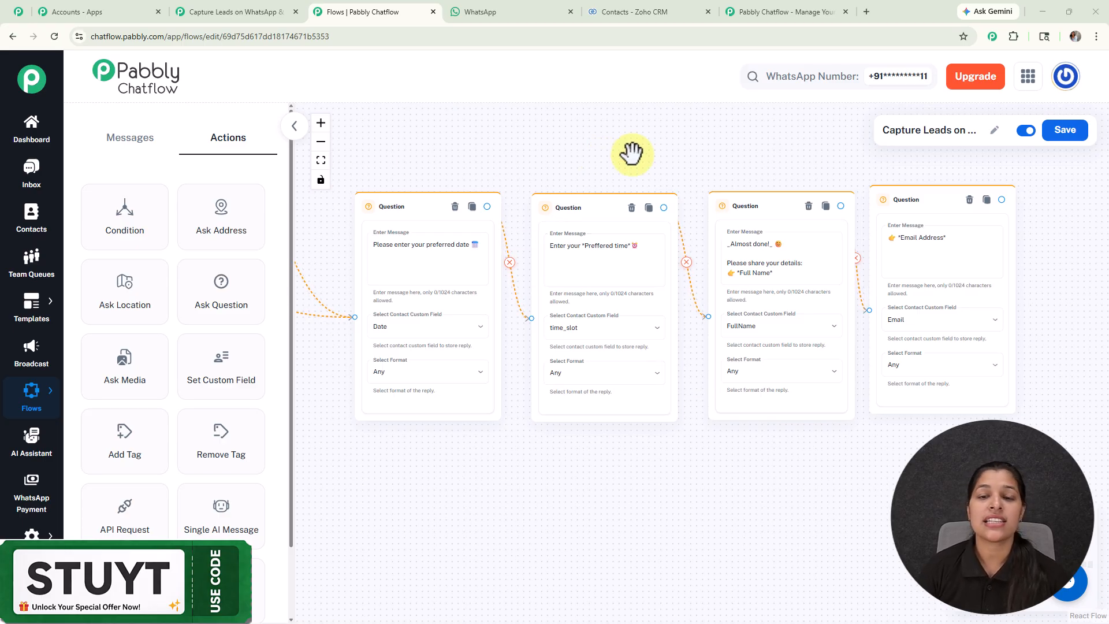
Step: Add an API Request node after the Email Address question and open its request settings
drag(631, 153, 497, 196)
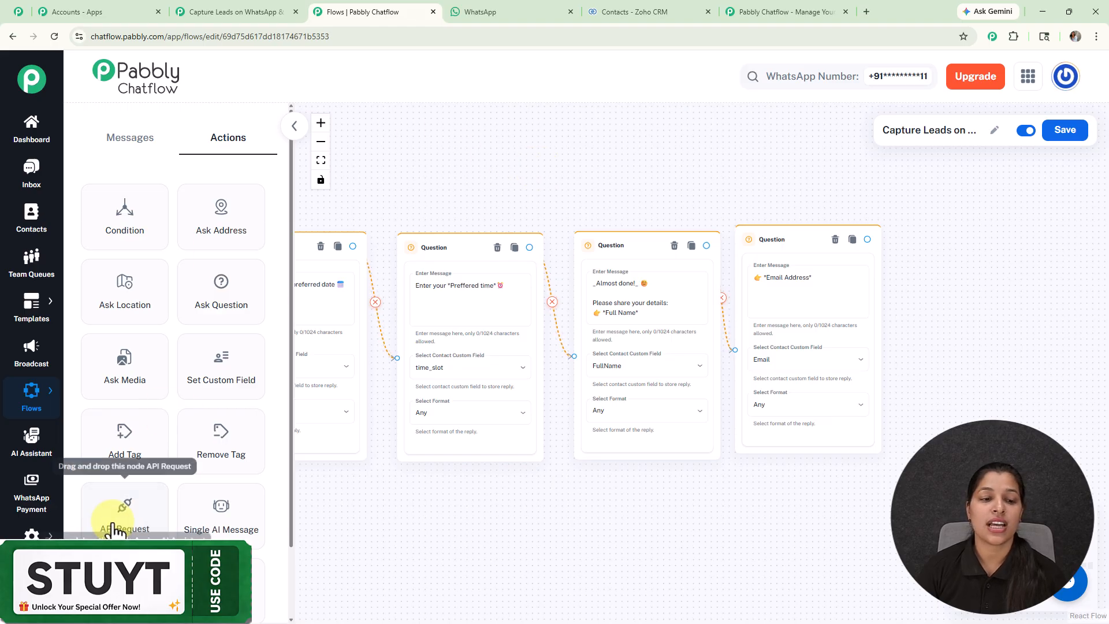
click(794, 286)
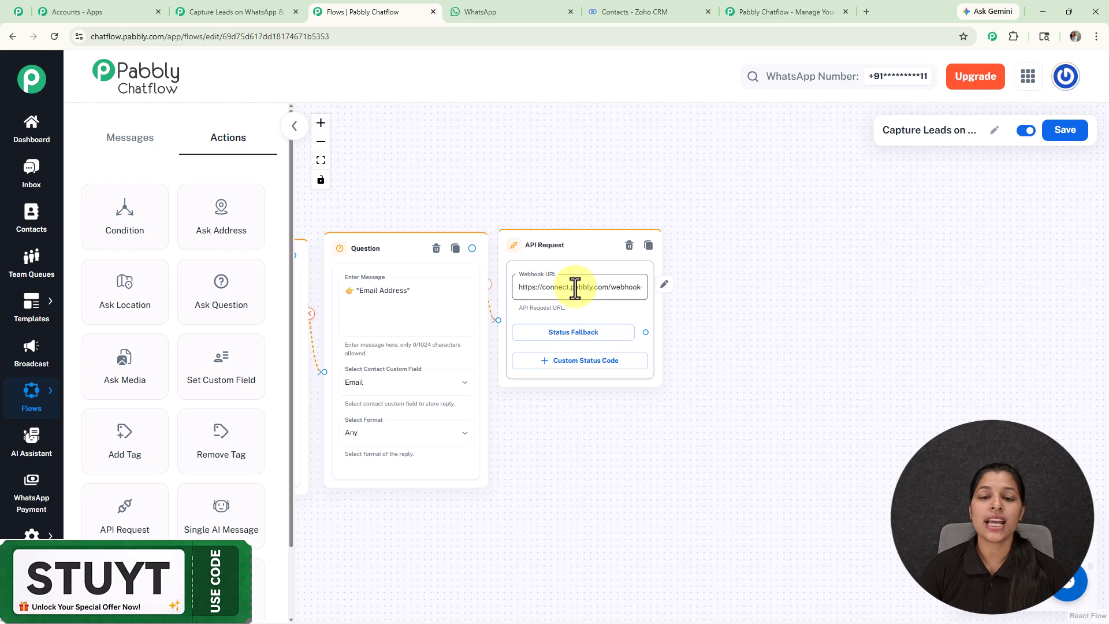
click(575, 288)
click(550, 169)
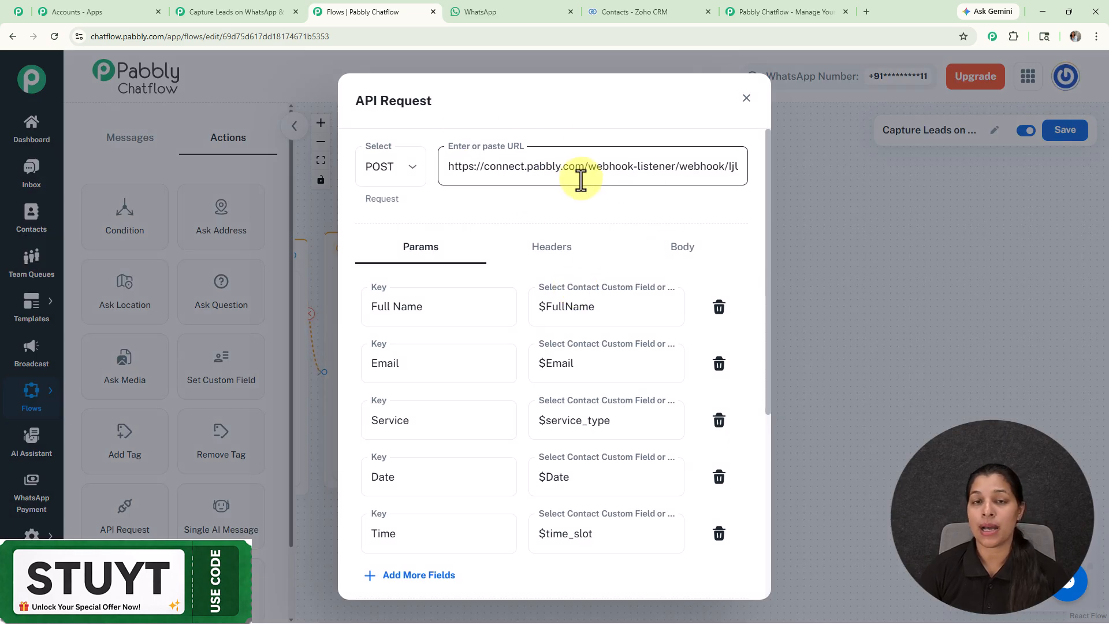
Step: Switch to the Pabbly Connect workflow and examine the webhook URL in the Pabbly Chatflow trigger setup
click(259, 13)
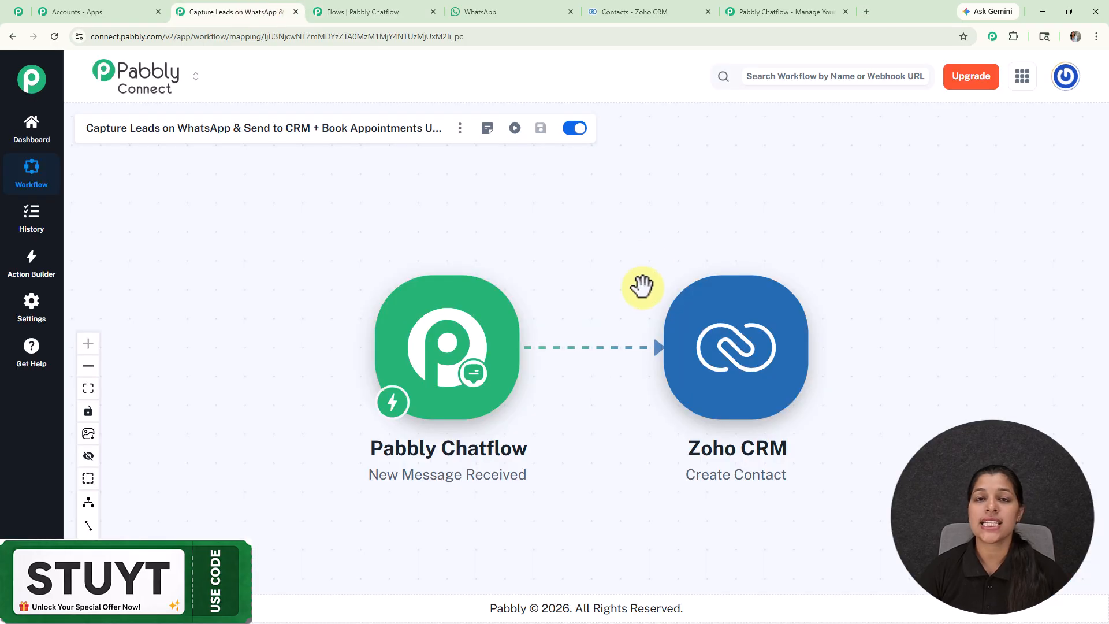
click(473, 375)
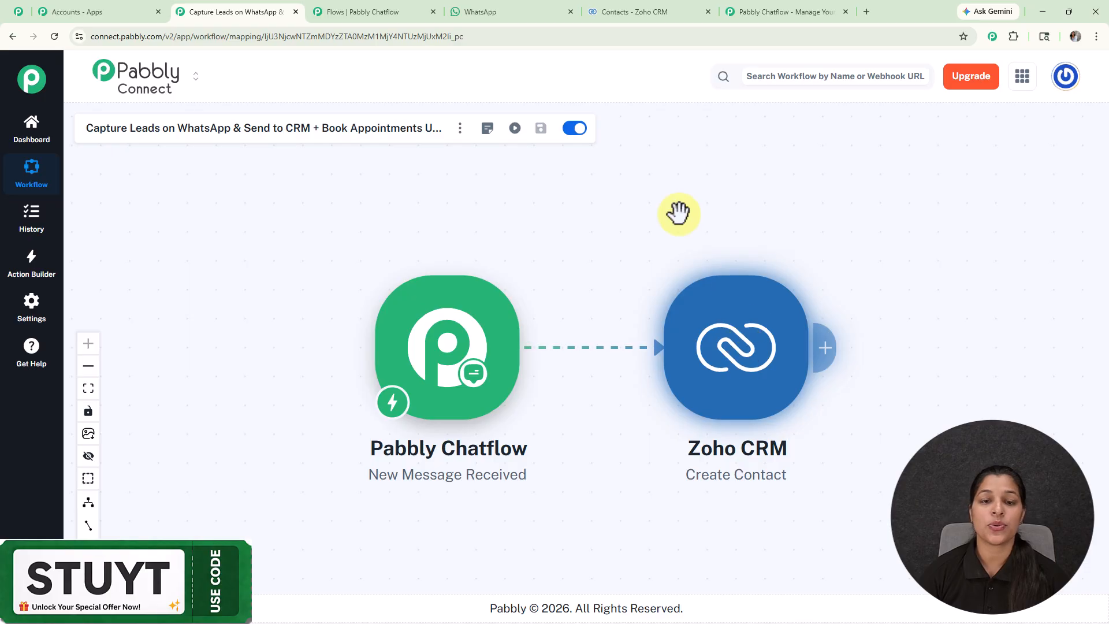
click(451, 335)
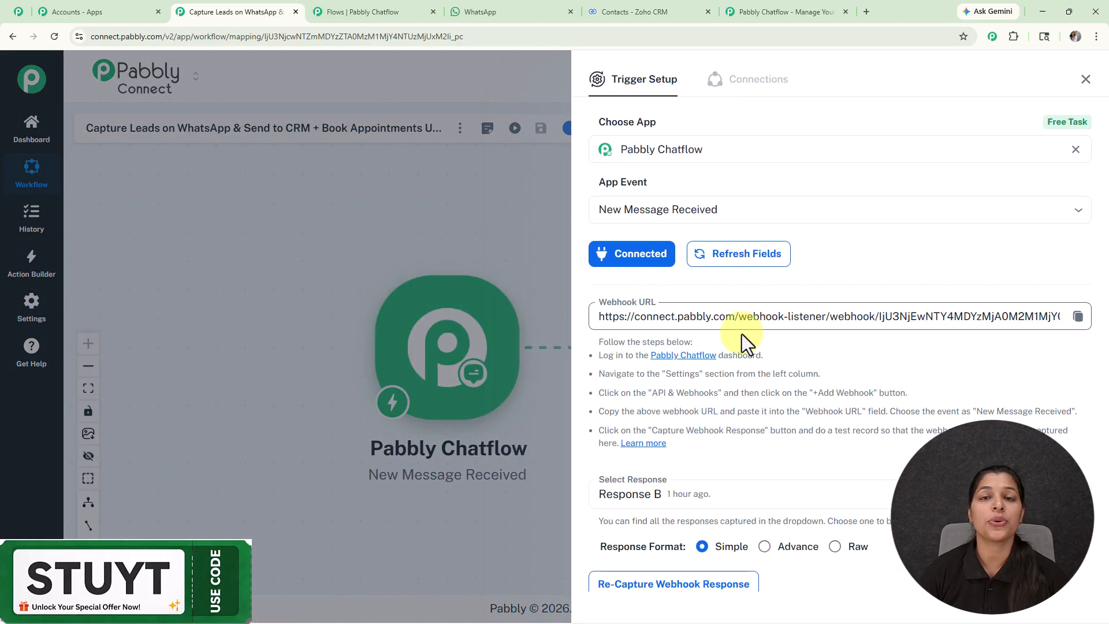
Step: Switch back to Pabbly Chatflow and review the API request's parameter mappings and response section
click(343, 8)
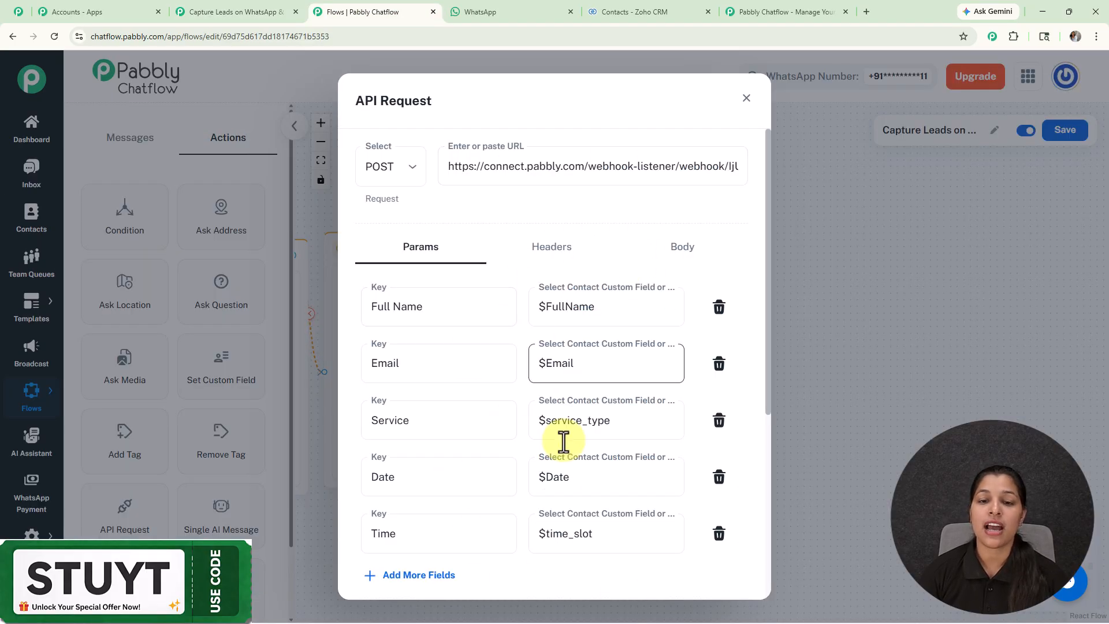
scroll(470, 344, down, 3)
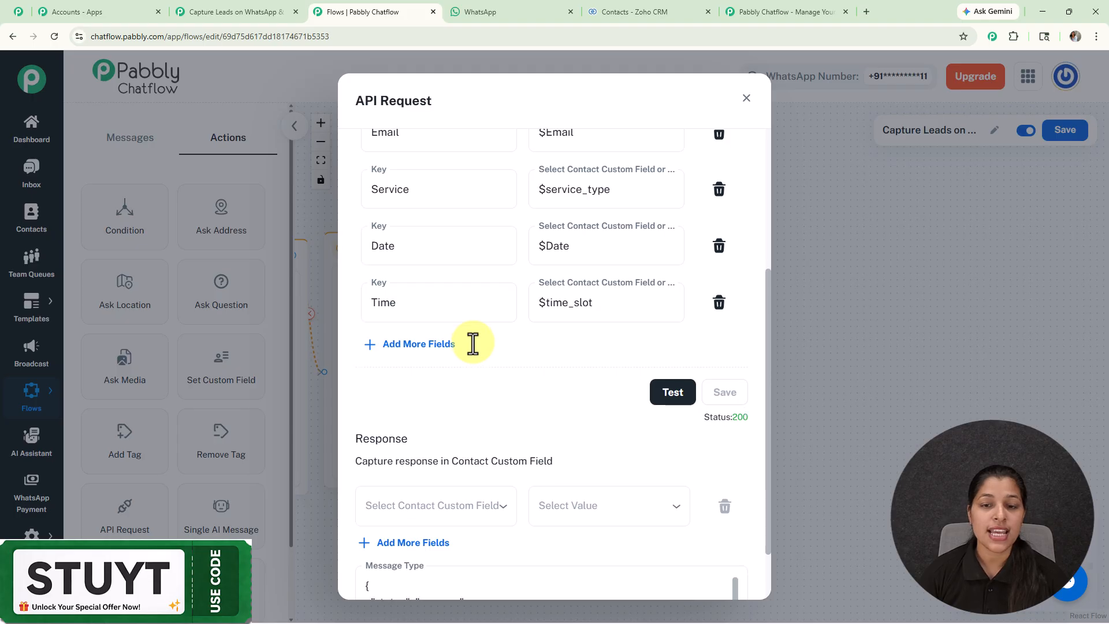
scroll(470, 345, up, 3)
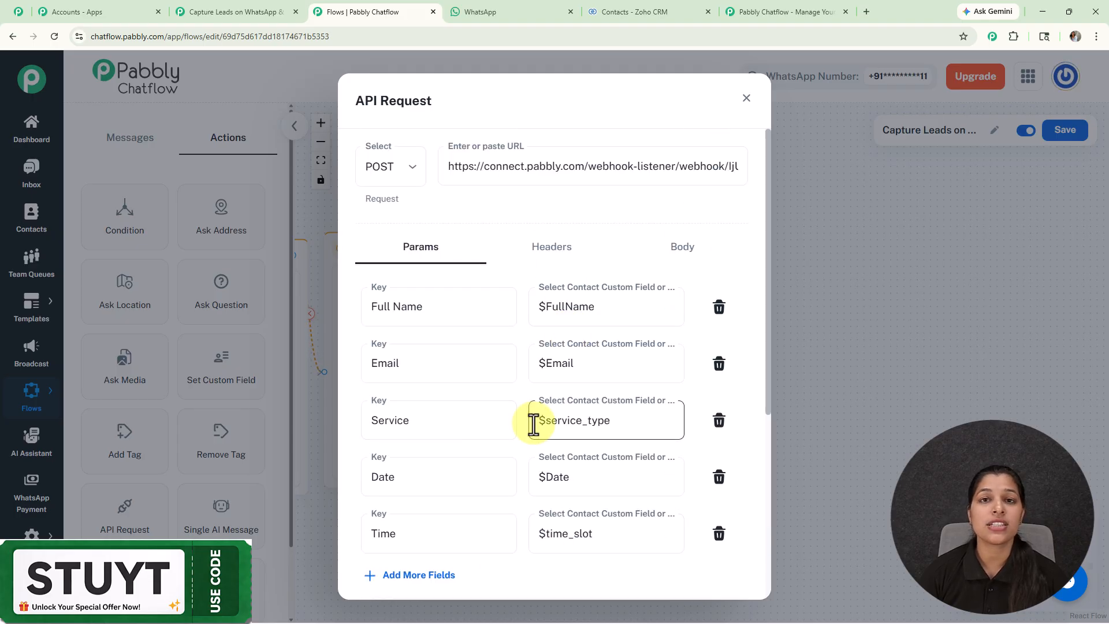
Step: Switch to the Pabbly Connect workflow and examine the response received in the Pabbly Chatflow trigger
click(250, 11)
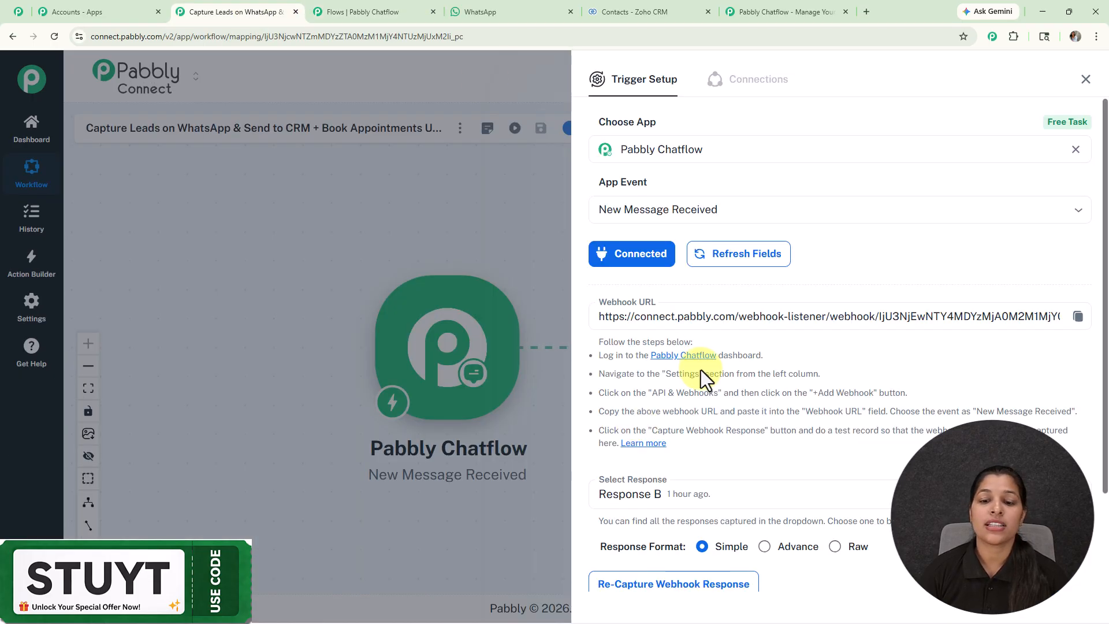
scroll(720, 430, down, 2)
click(719, 509)
scroll(757, 382, down, 4)
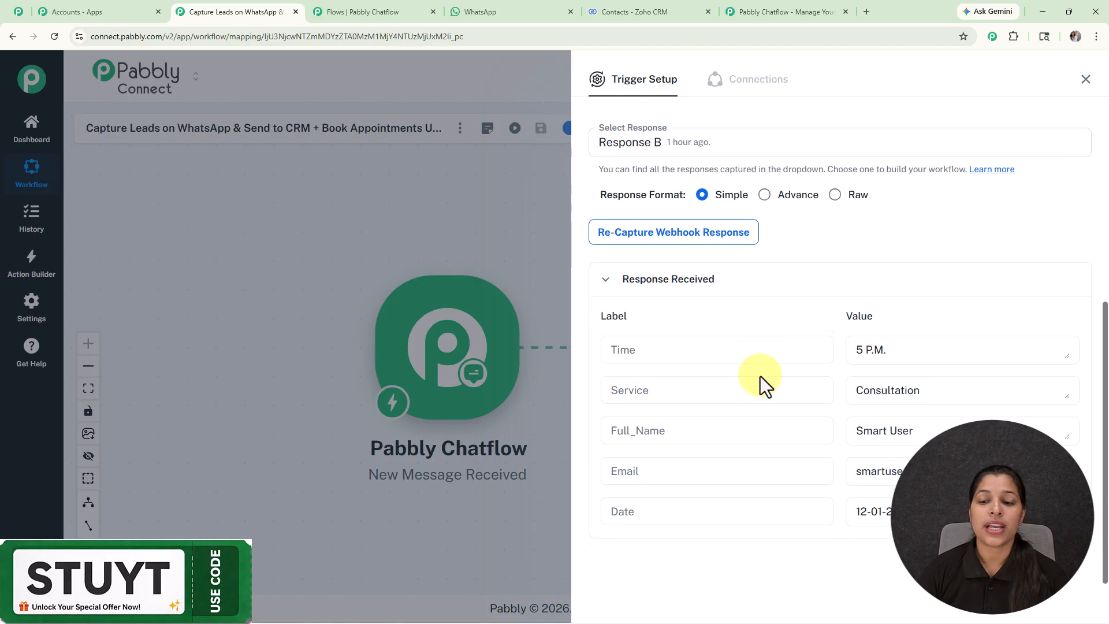
click(1087, 81)
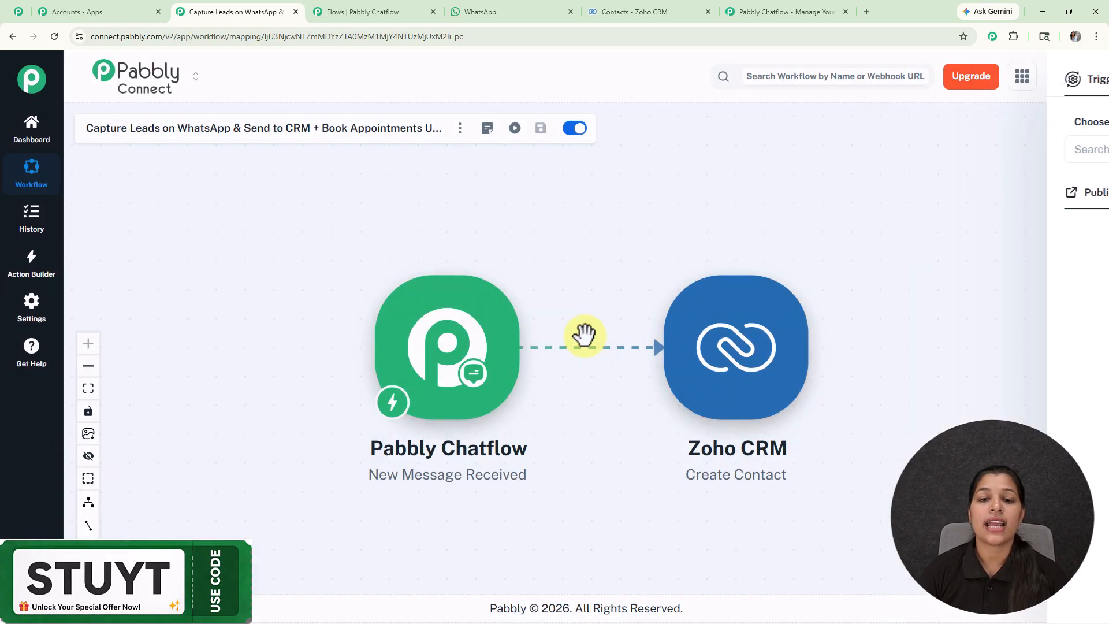
Step: Examine the field mappings in the Zoho CRM Create Contact action setup
click(737, 357)
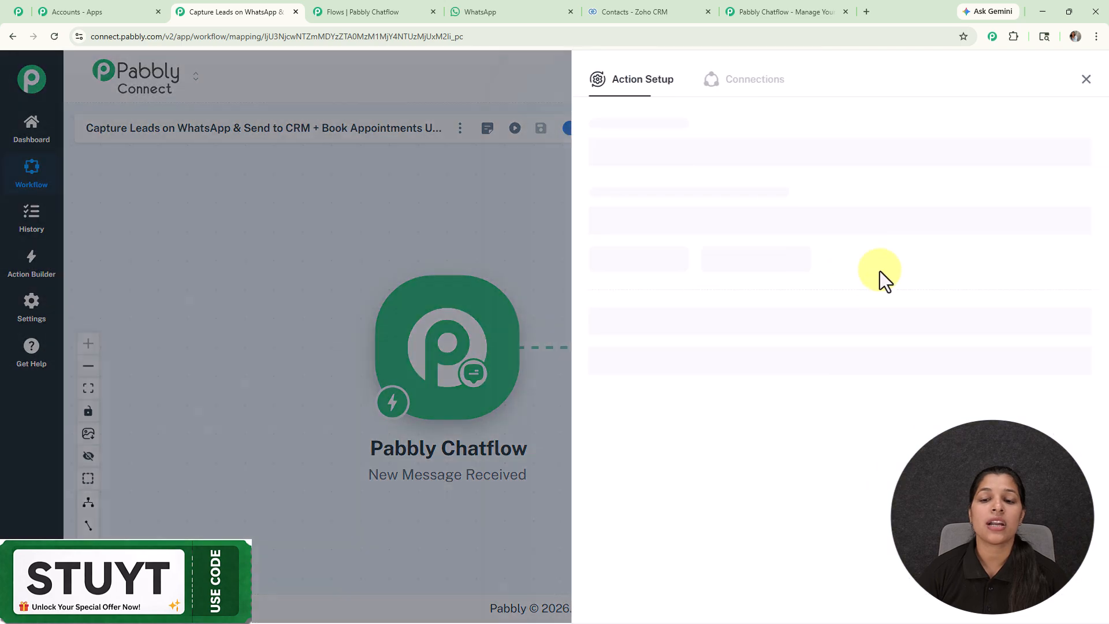
scroll(880, 300, down, 8)
scroll(881, 331, down, 7)
scroll(881, 331, up, 15)
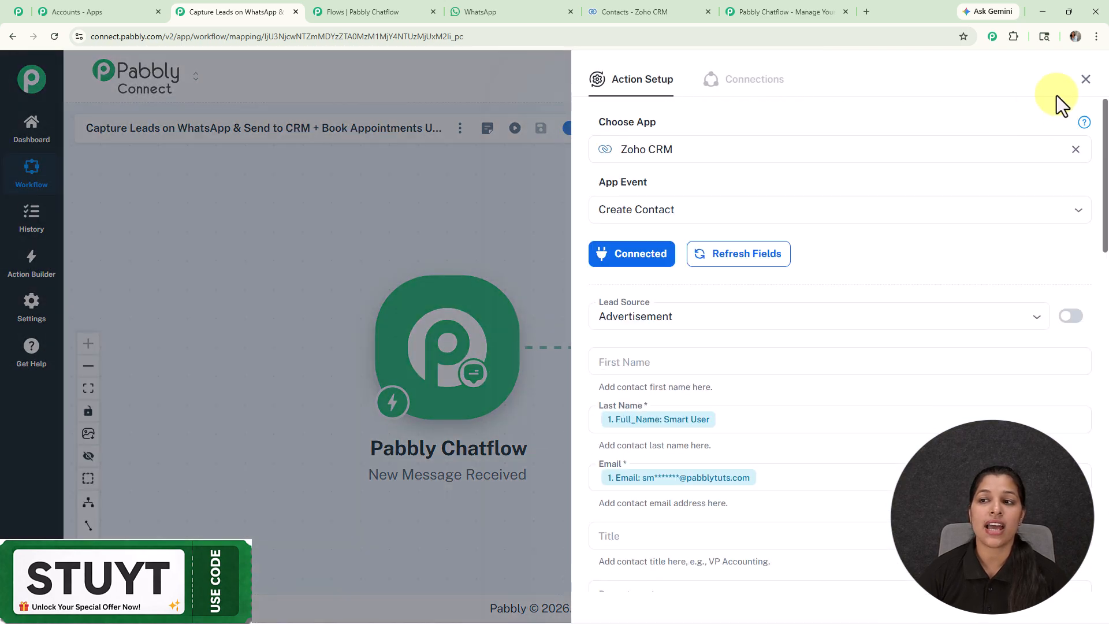
click(1085, 81)
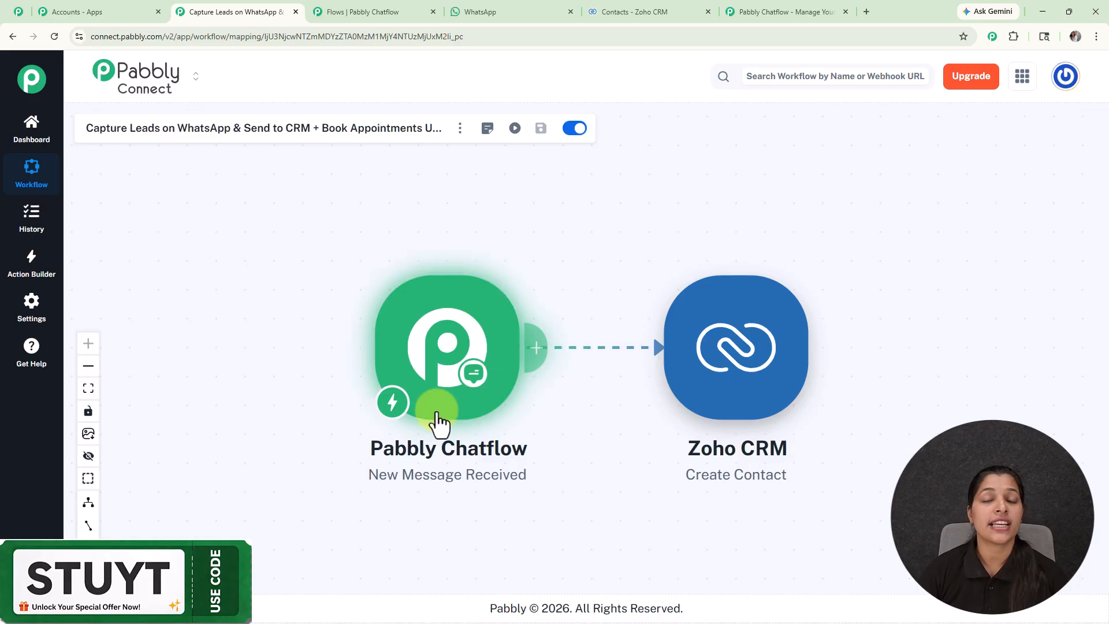
Step: Switch back to Pabbly Chatflow and add a Text Button node linked from the API Request's Status Fallback, placing it beside that node
click(354, 12)
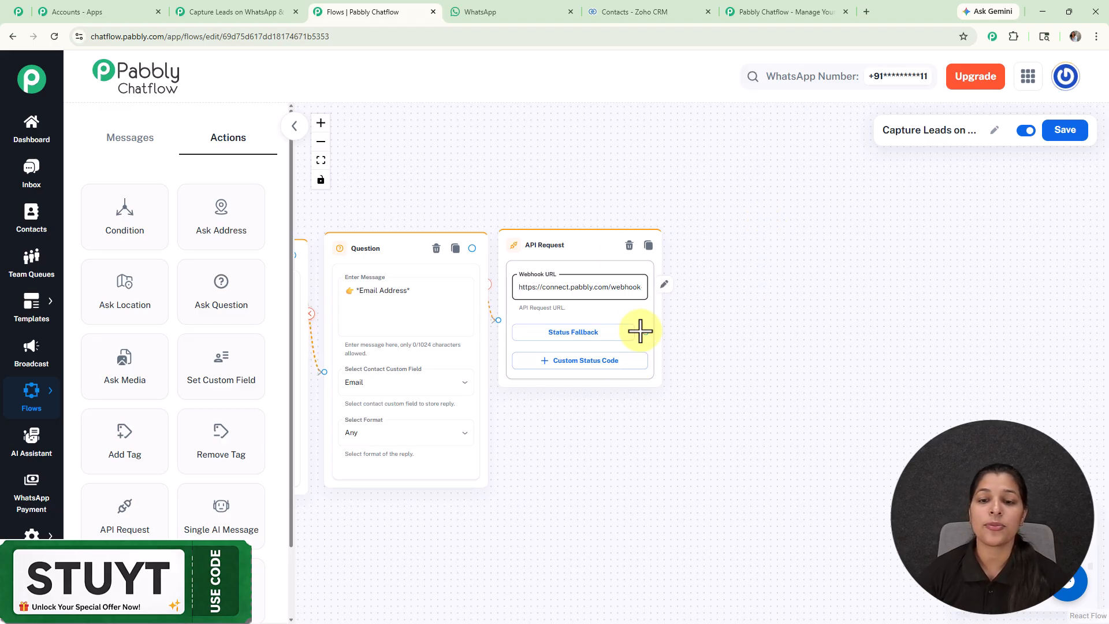
drag(645, 332, 749, 287)
click(726, 322)
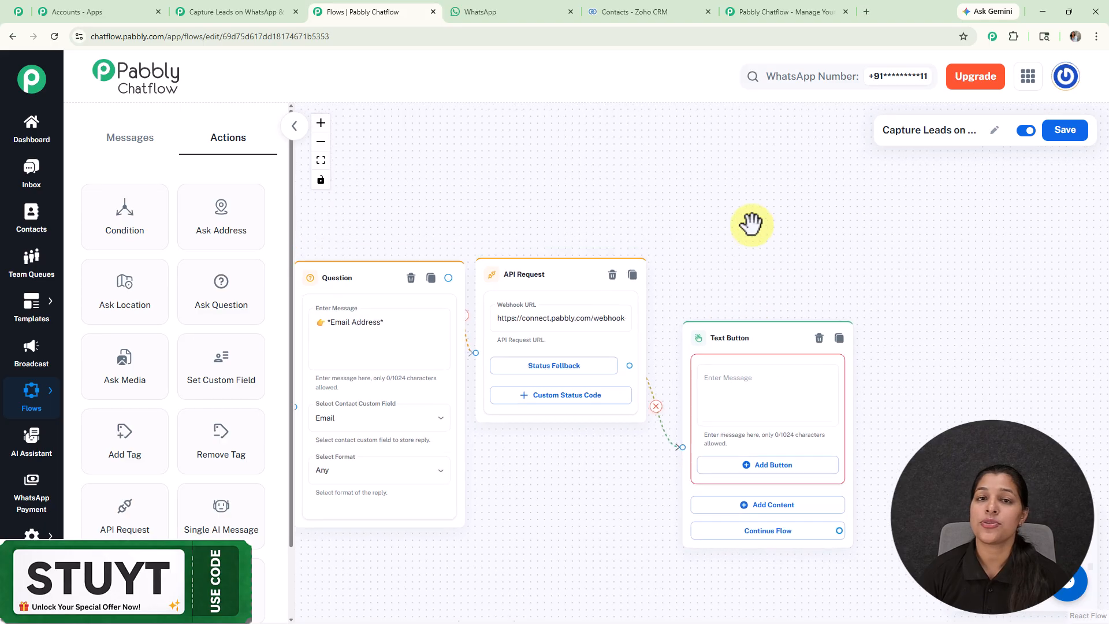
drag(770, 342, 774, 283)
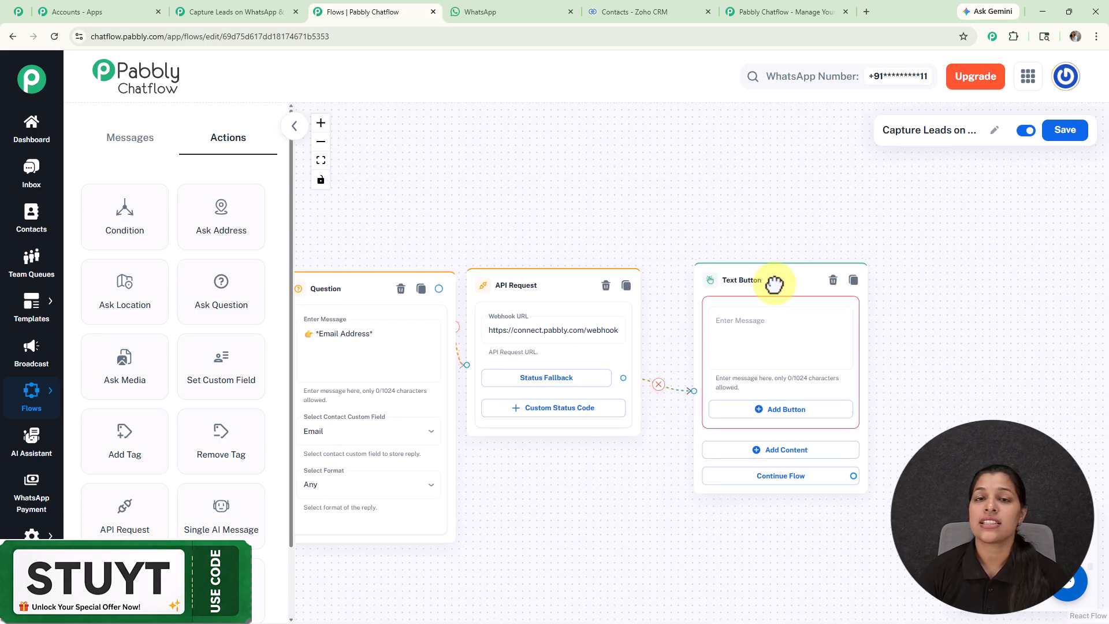
Step: Fill the Text Button message with "🎉 _Your appointment is confirmed!_" and the lines *Date:* $Date, *Time:* $time_slot and *Service:* $service_type
key(ctrl+v)
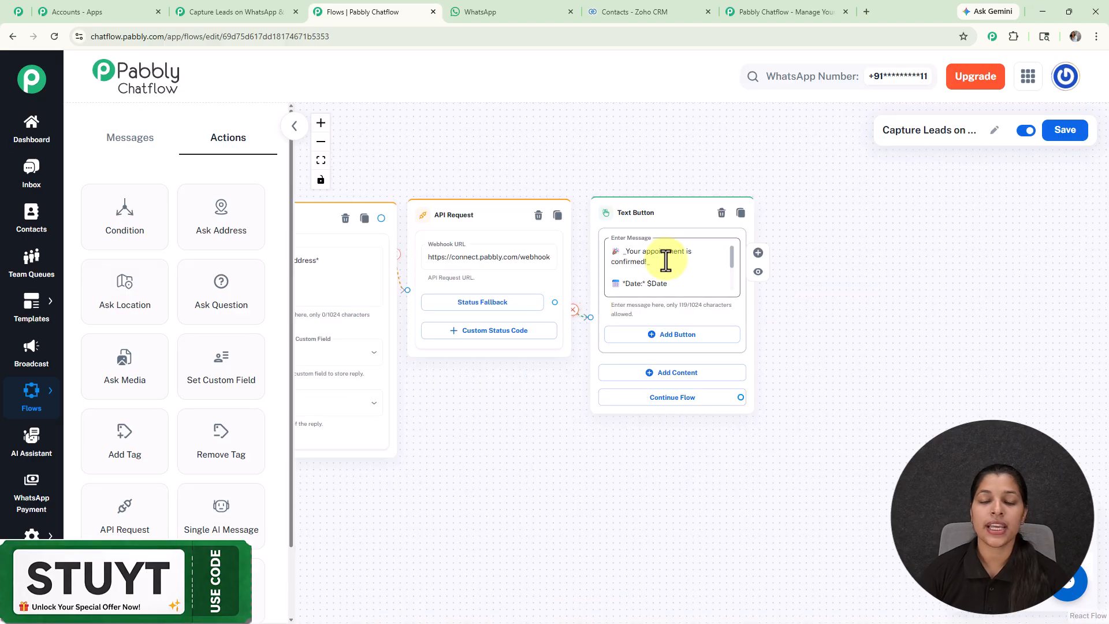
scroll(666, 260, up, 3)
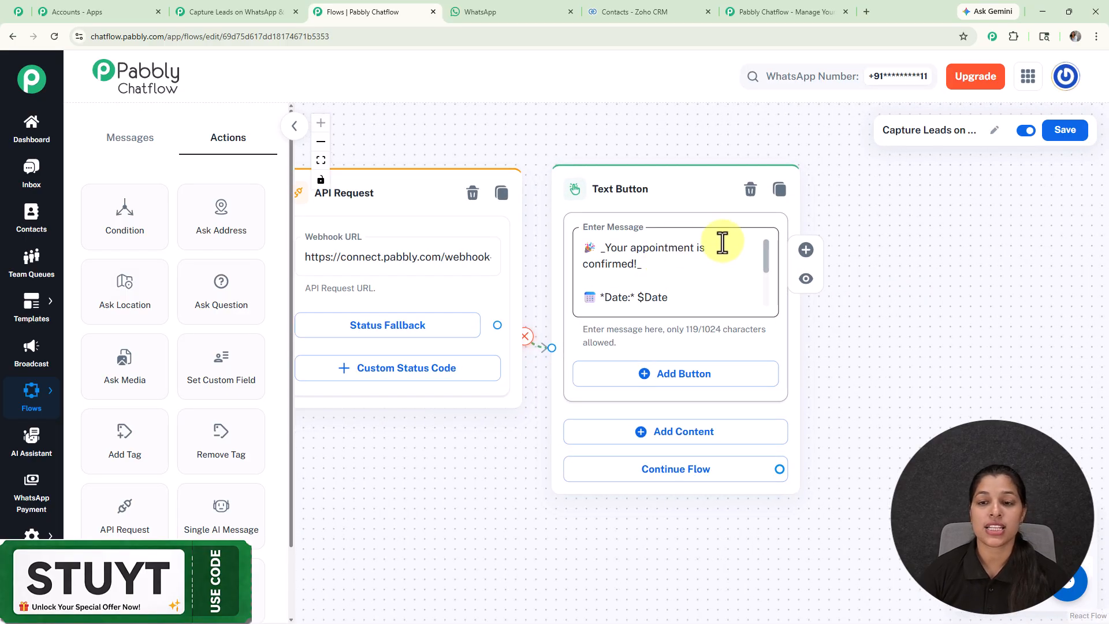
click(764, 254)
mouse_move(764, 254)
mouse_down()
mouse_move(768, 293)
mouse_move(767, 240)
mouse_move(770, 270)
mouse_up()
Step: Check the complete flow from the trigger to the confirmation message and save it
drag(495, 124, 686, 158)
scroll(773, 158, down, 8)
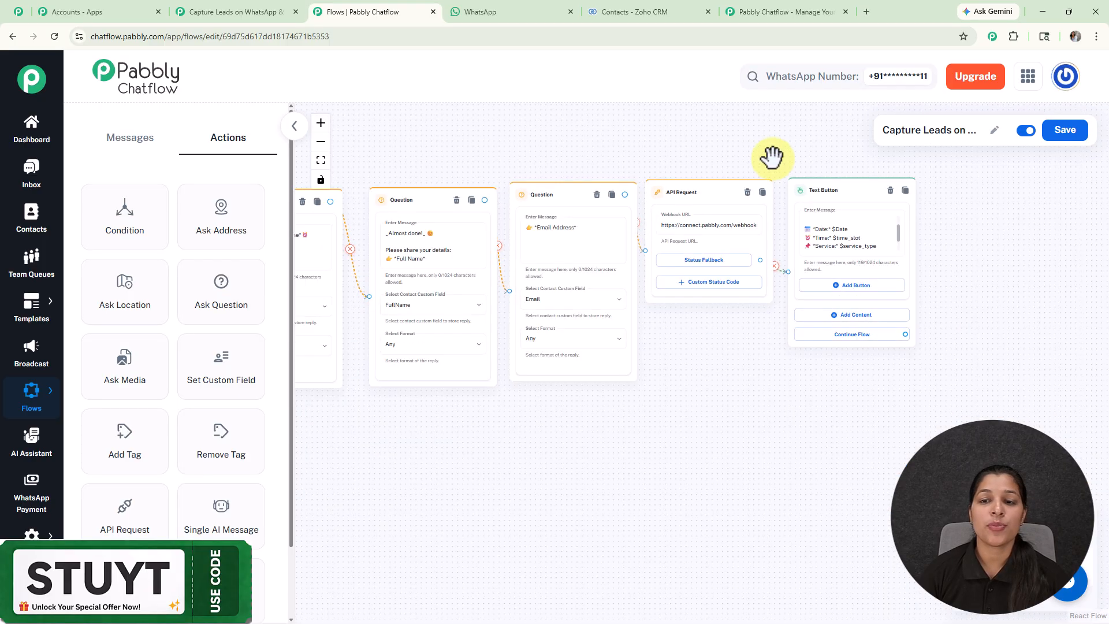
scroll(607, 170, down, 3)
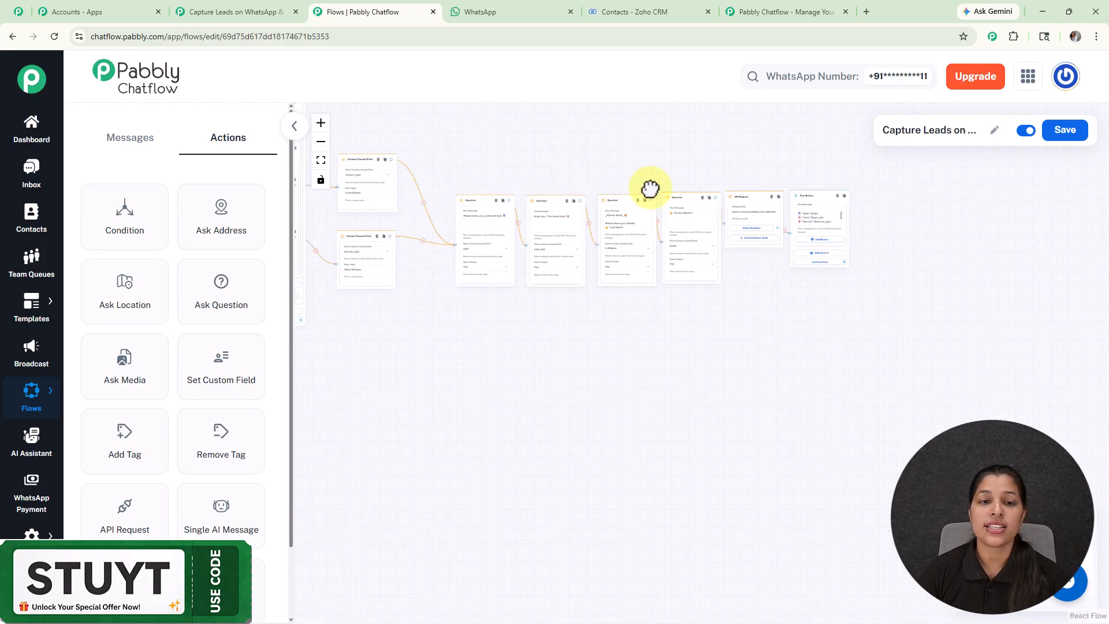
scroll(727, 255, up, 8)
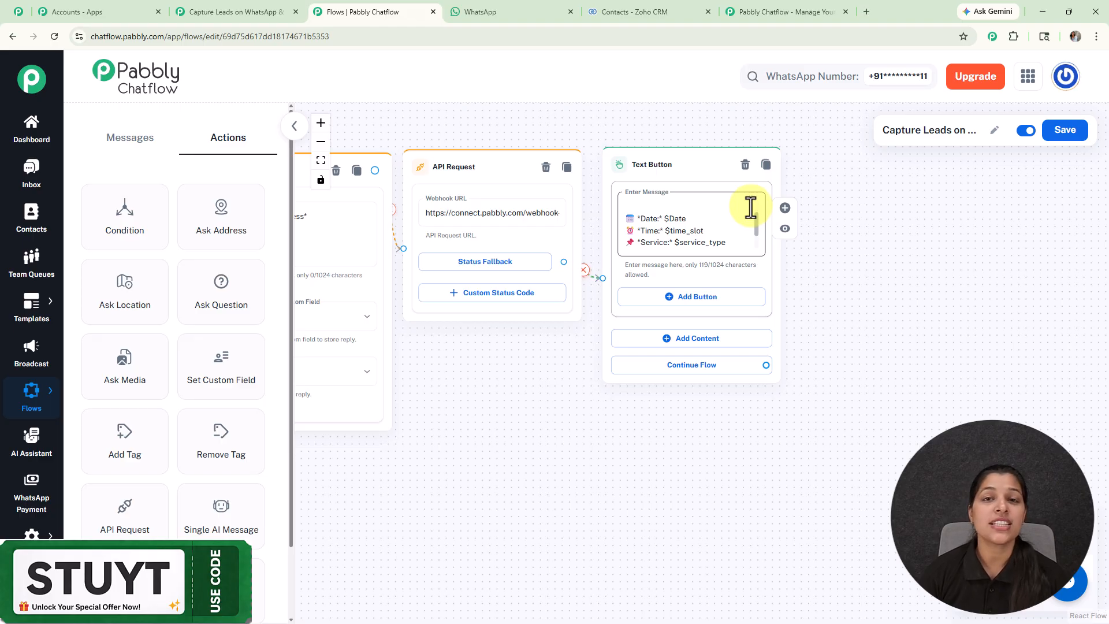
scroll(751, 208, down, 5)
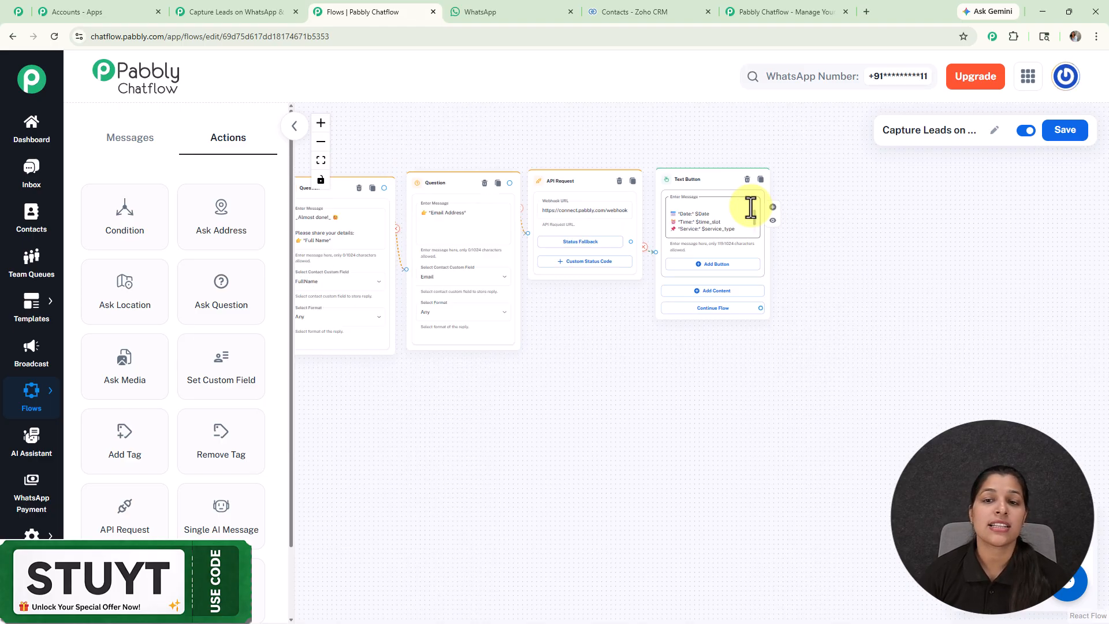
drag(543, 124, 843, 243)
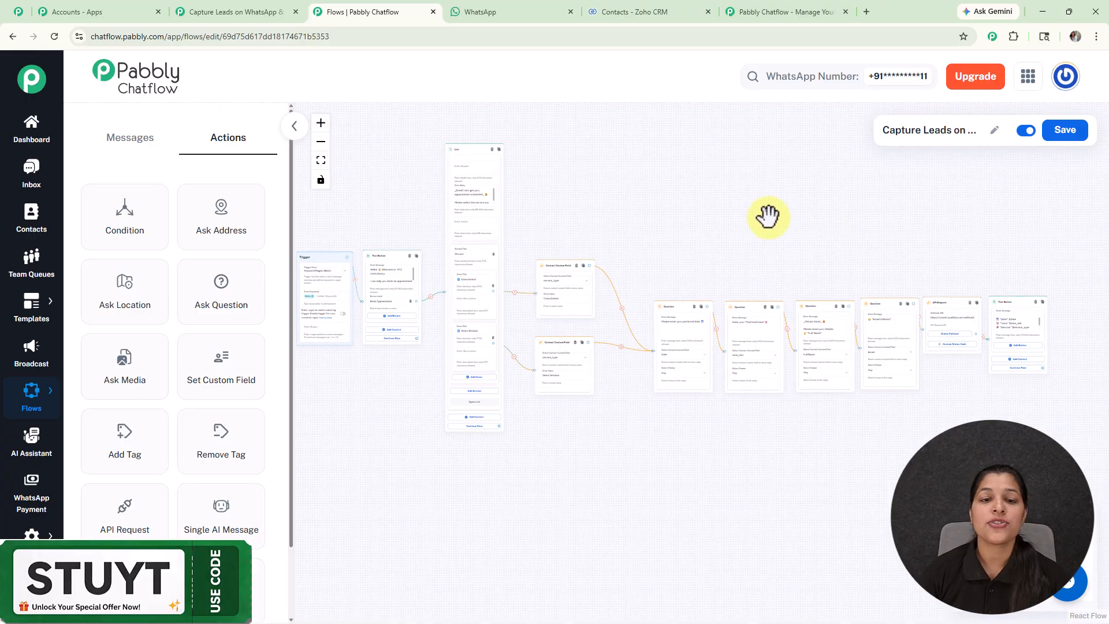
drag(768, 210, 800, 273)
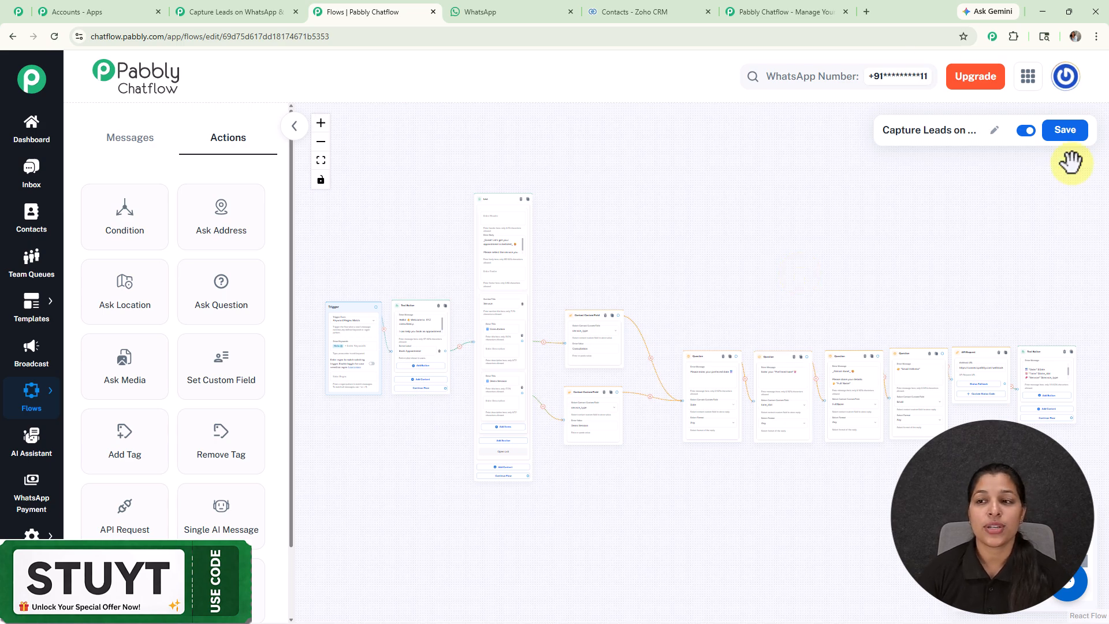
click(1065, 131)
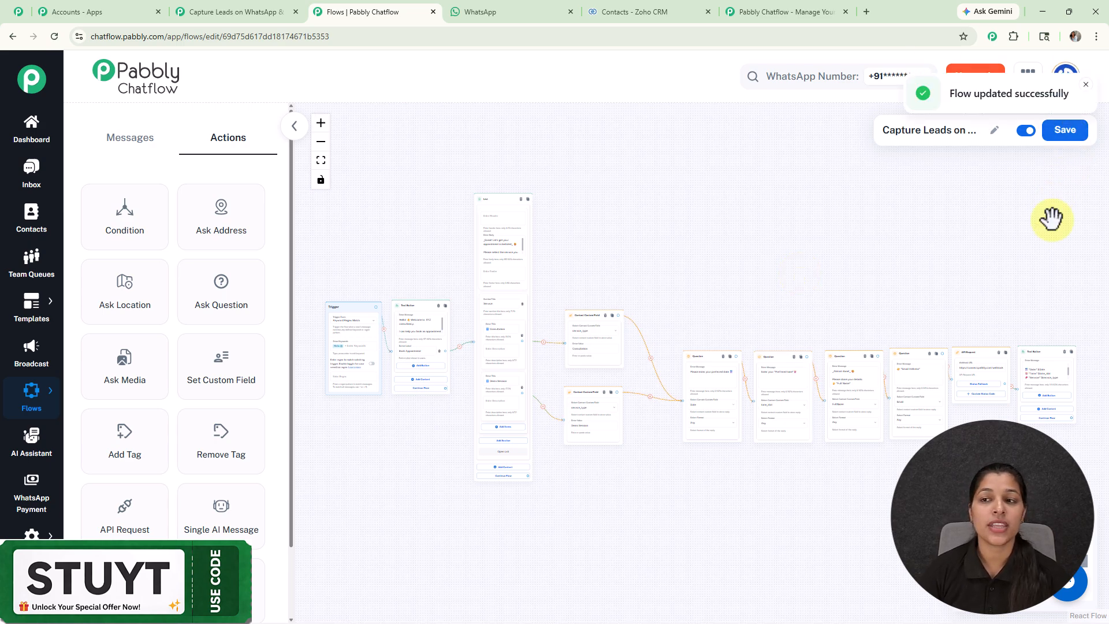